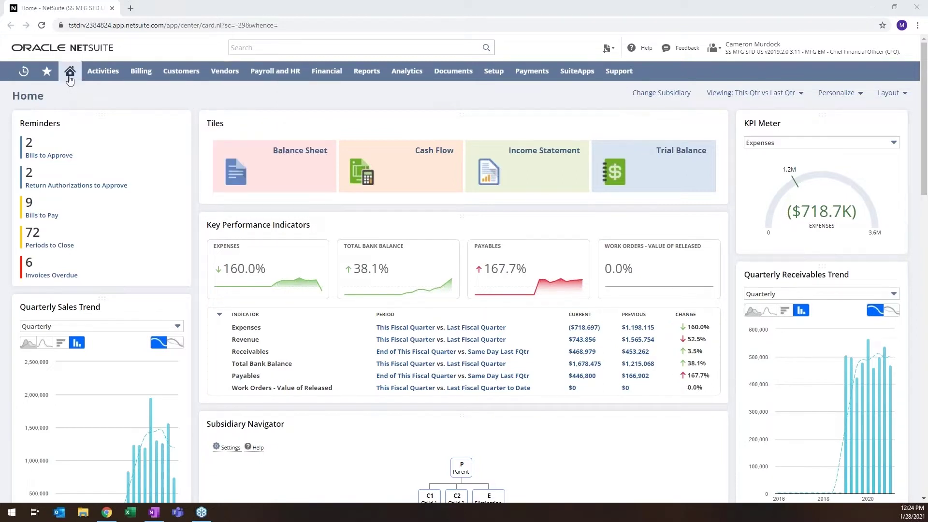
- Search all records globally by a transaction number, shorten it to broaden the suggestions, and dismiss them
mouse_move(69, 73)
left_click(281, 48)
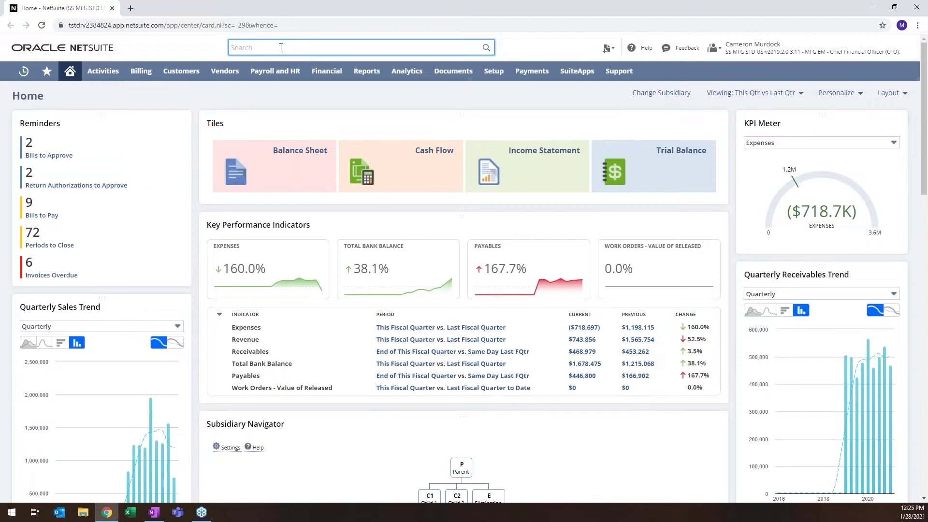
type("1558")
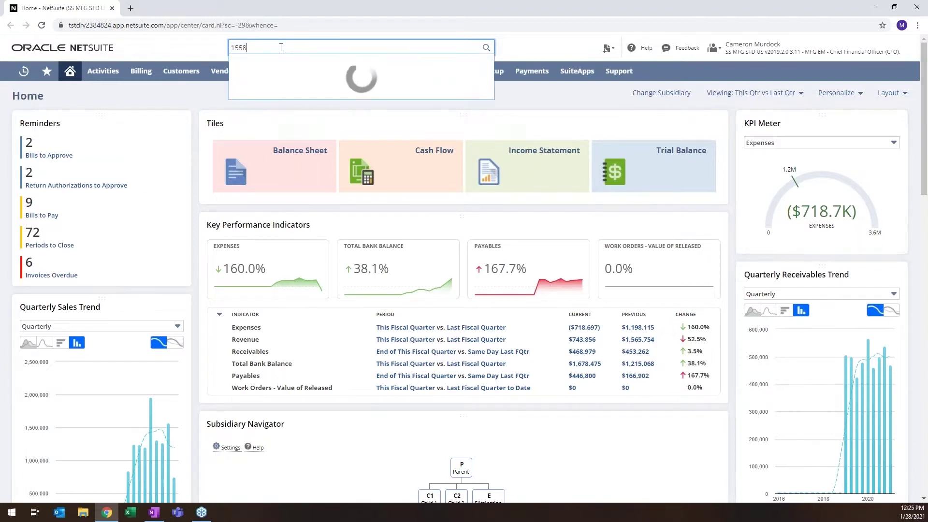
key("BackSpace")
type("90")
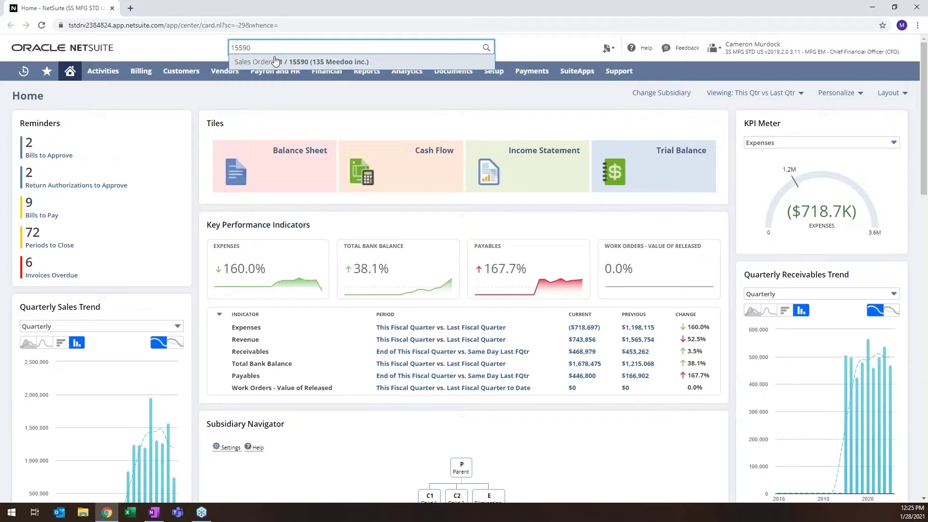
key("BackSpace")
key("BackSpace")
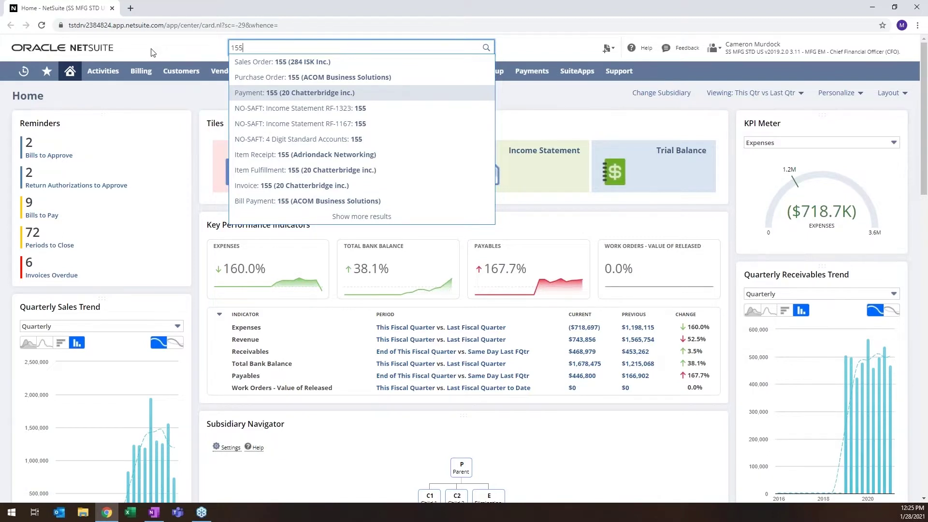
left_click(169, 48)
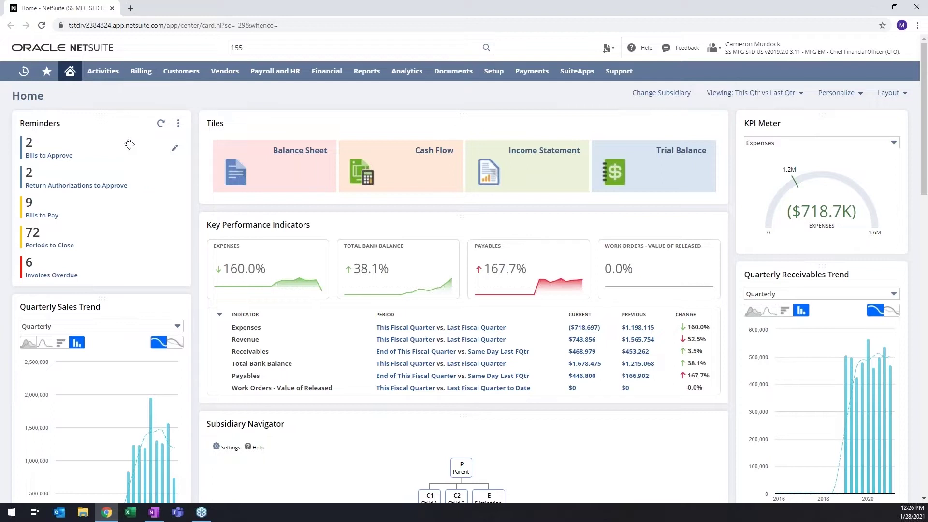
- Open the setup of the Reminders portlet, view the available and currently selected reminders, and leave without saving
left_click(178, 124)
left_click(177, 137)
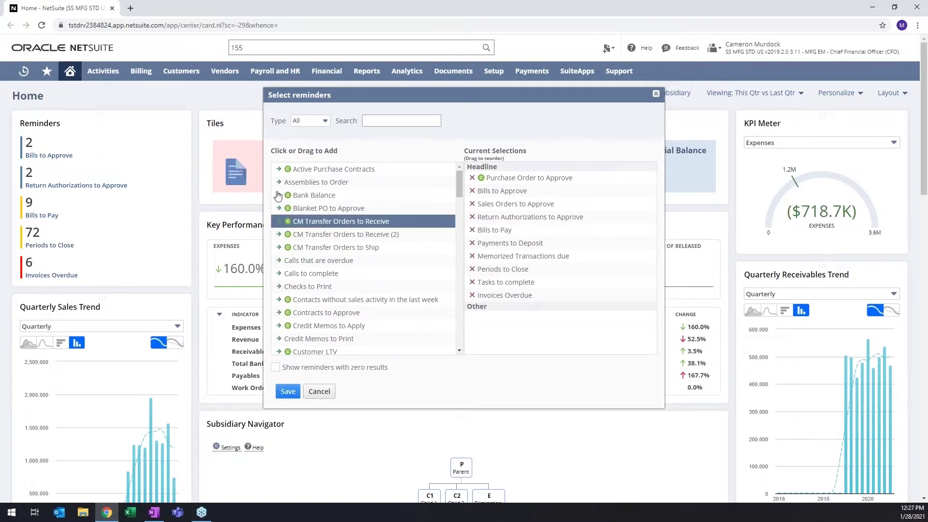
left_click(320, 393)
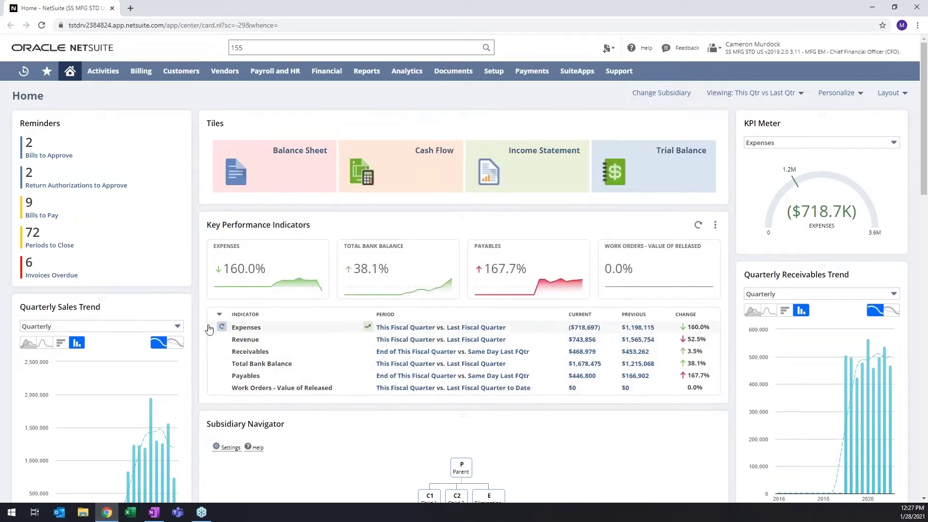
- Open the Bills to Approve reminder, mark both listed bills for approval, and return to the home dashboard without submitting
left_click(51, 155)
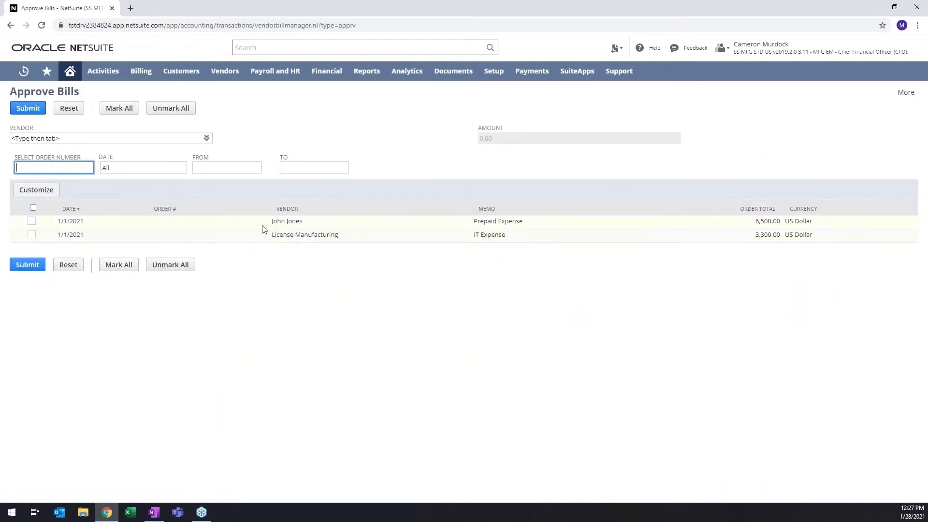
left_click(31, 221)
left_click(32, 236)
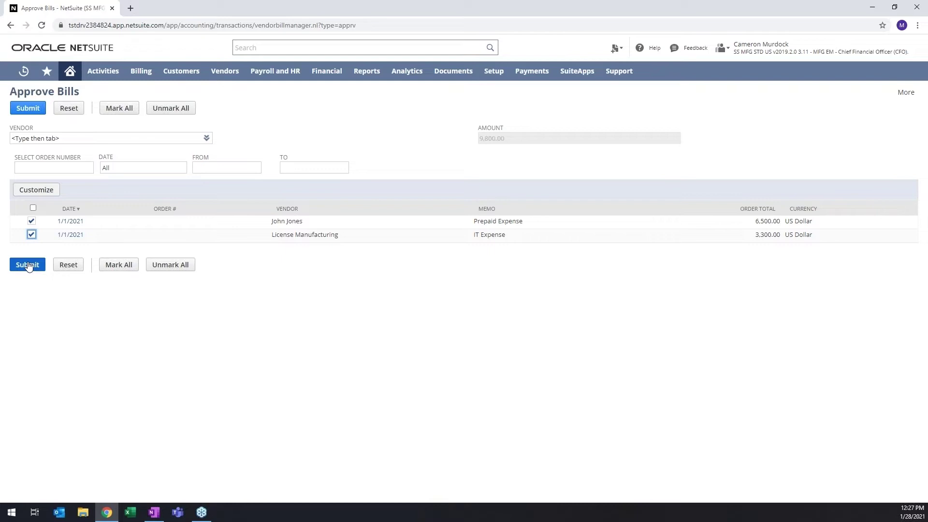
left_click(72, 74)
left_click(511, 80)
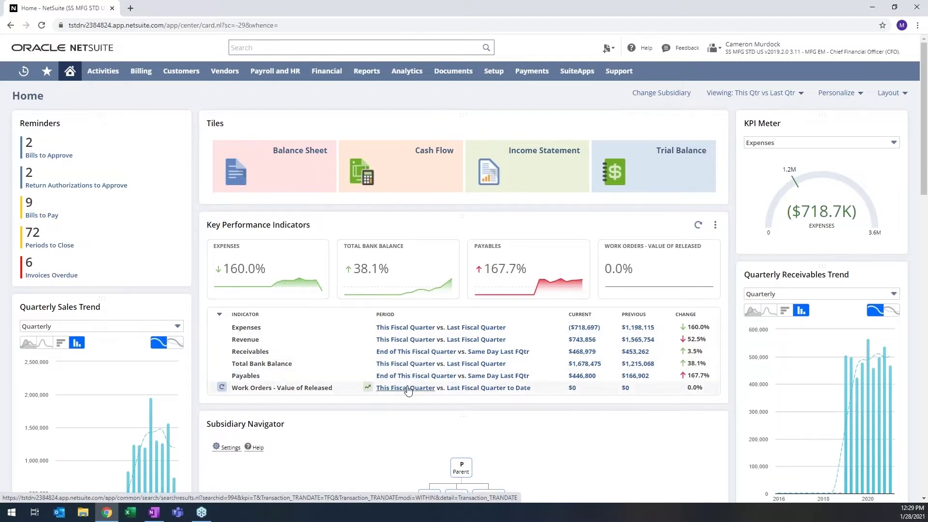
- Set the home dashboard's date range to This Month vs Last Month
left_click(801, 96)
left_click(765, 116)
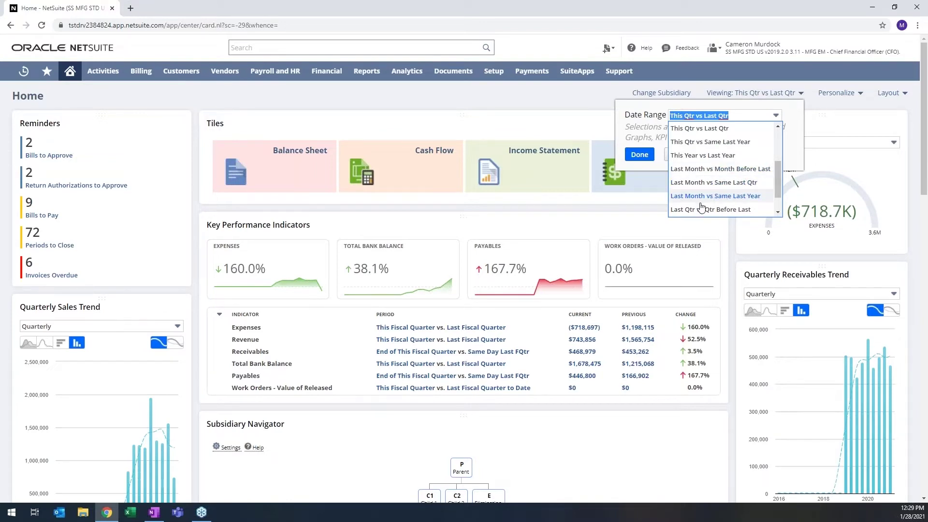
scroll(703, 213, "down", 3)
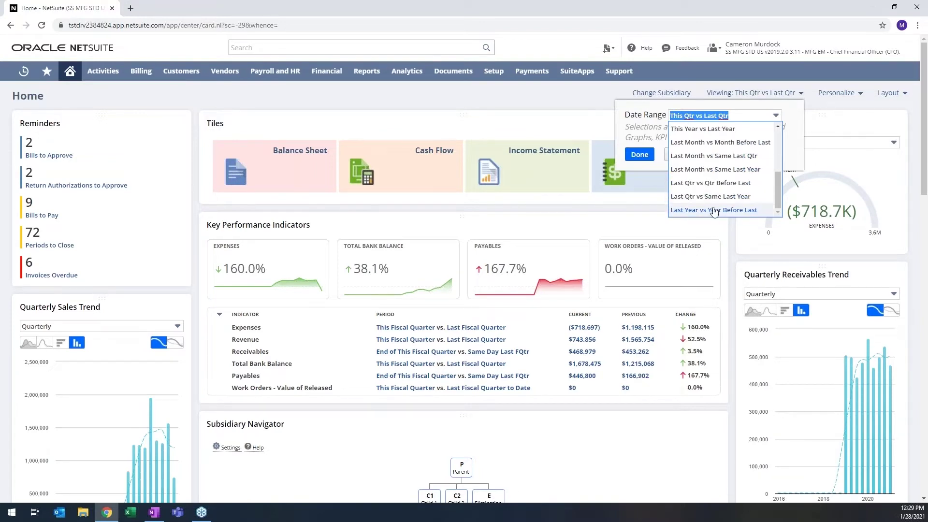
scroll(717, 199, "up", 5)
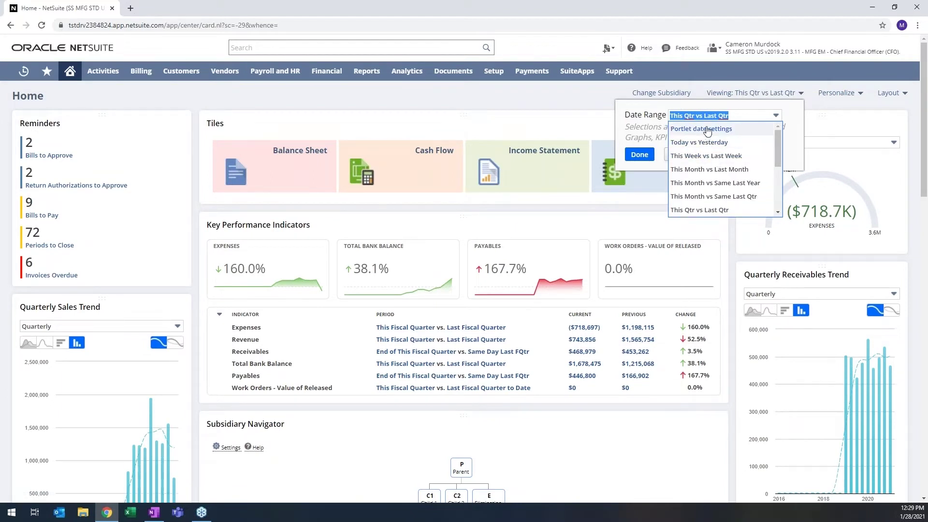
left_click(703, 170)
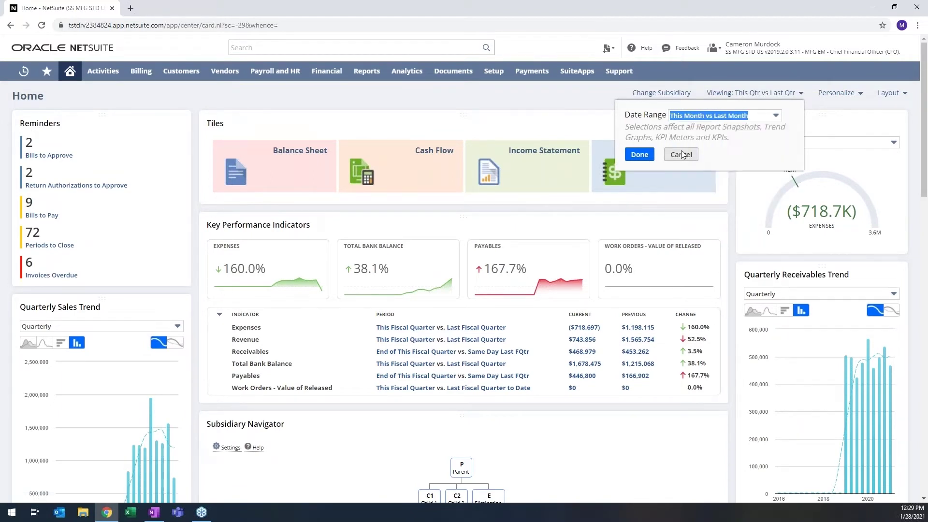
left_click(639, 155)
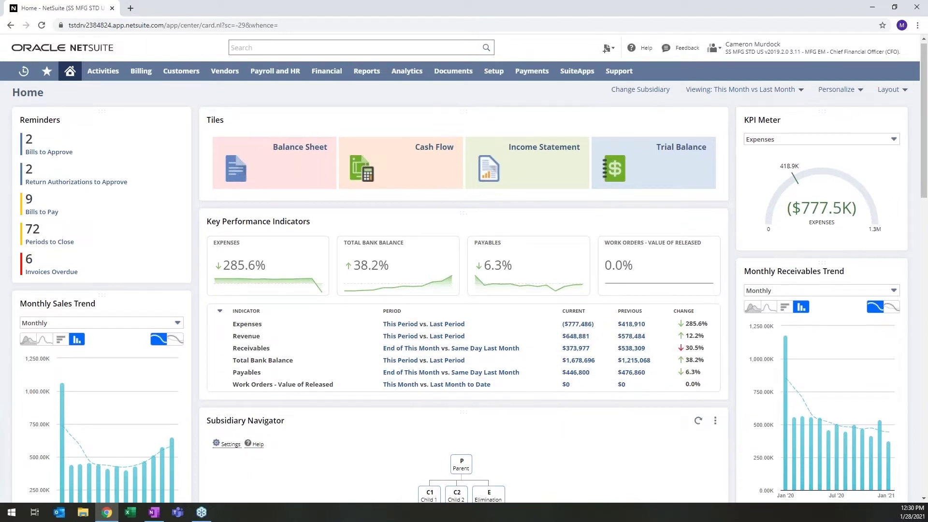
- Use the Subsidiary Navigator to view the dashboard for Child 1 and for Child 2
scroll(414, 400, "down", 1)
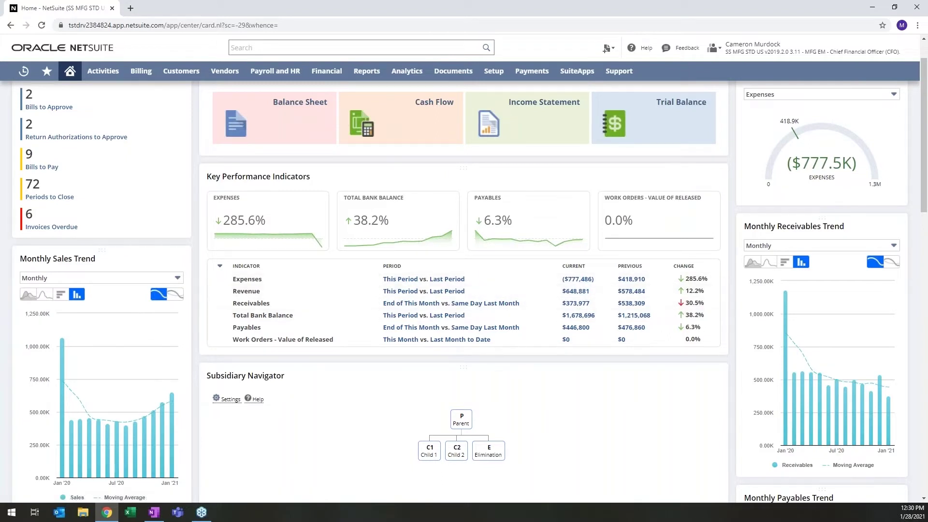
mouse_move(429, 452)
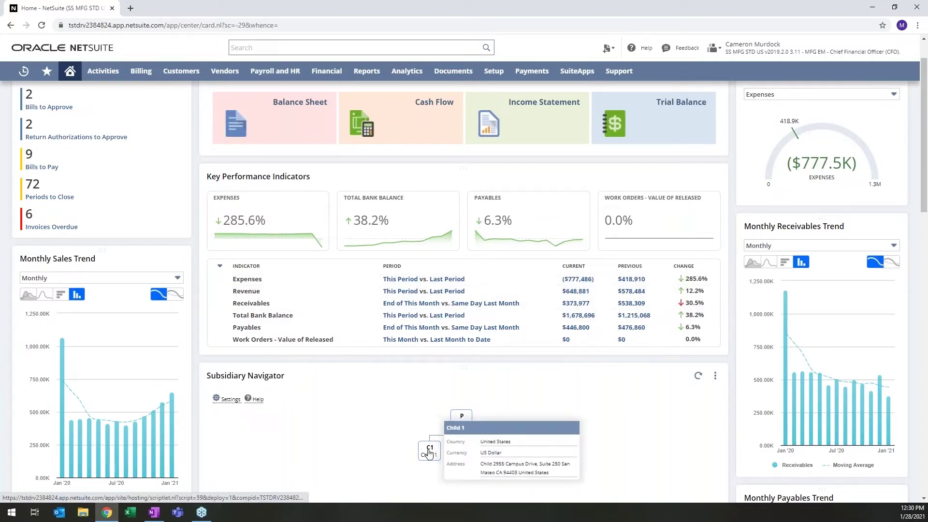
left_click(428, 452)
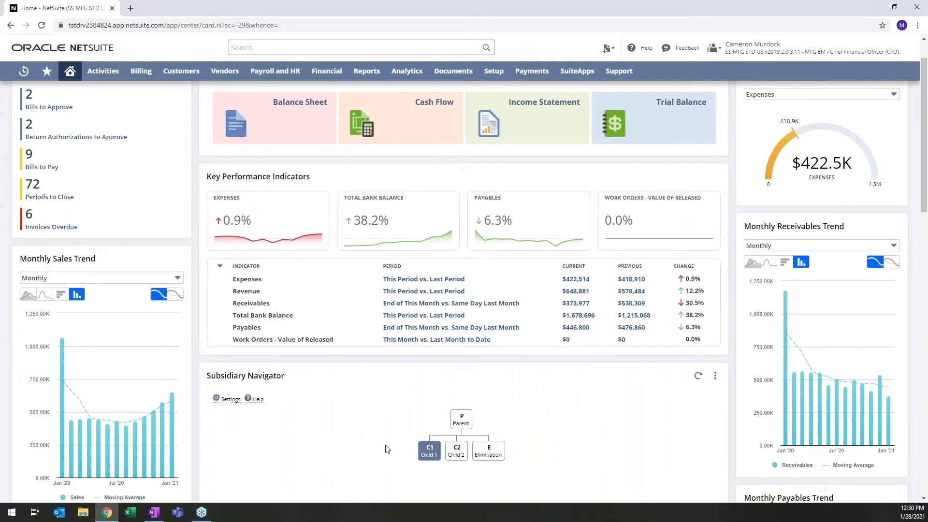
mouse_move(456, 456)
left_click(457, 451)
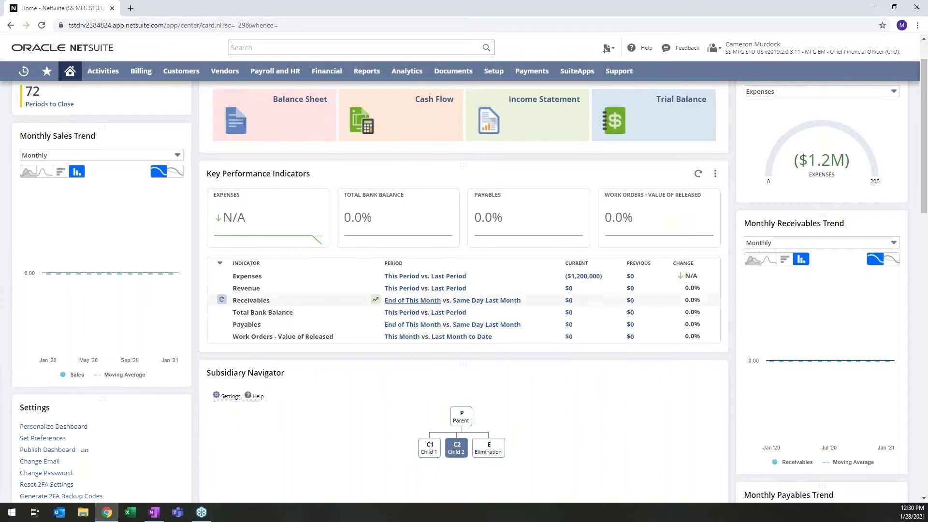
- Look through the dashboard figures for Child 2 and switch the Subsidiary Navigator to Parent
scroll(694, 302, "down", 3)
scroll(694, 302, "down", 3)
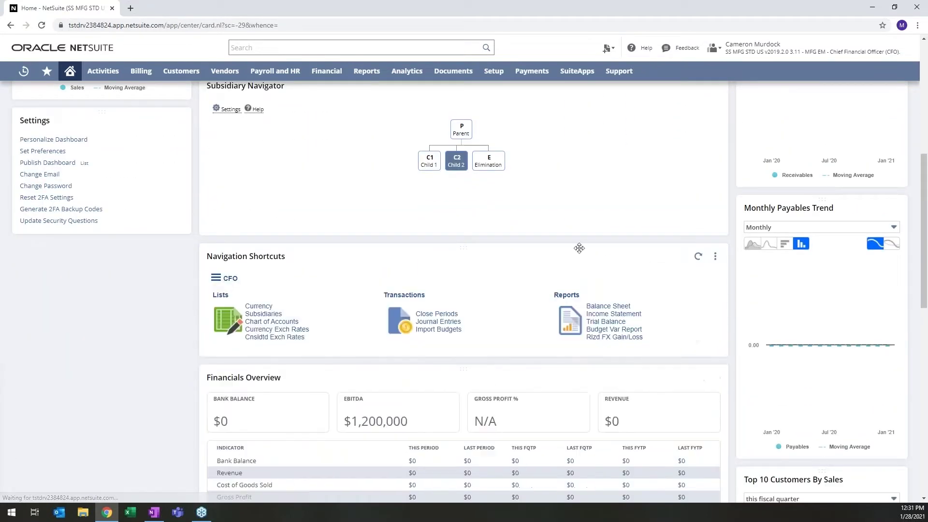
scroll(131, 228, "down", 3)
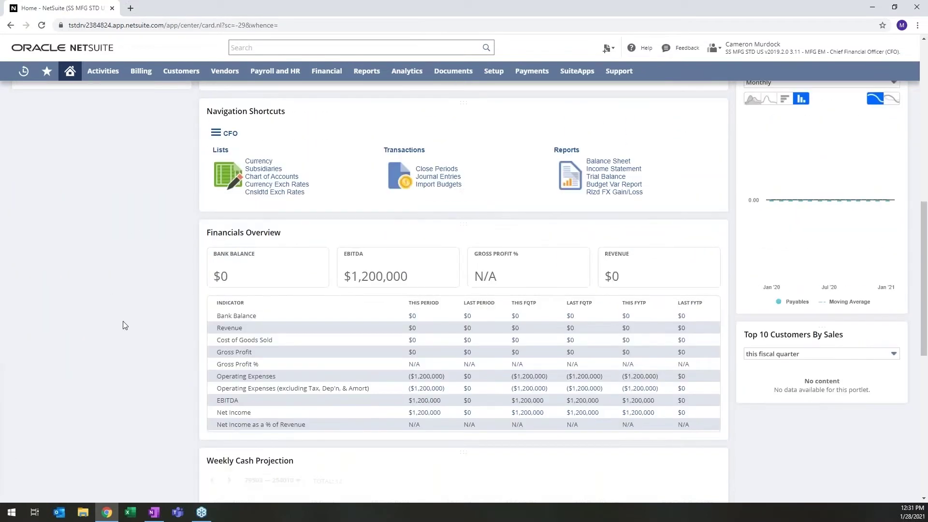
scroll(123, 319, "down", 1)
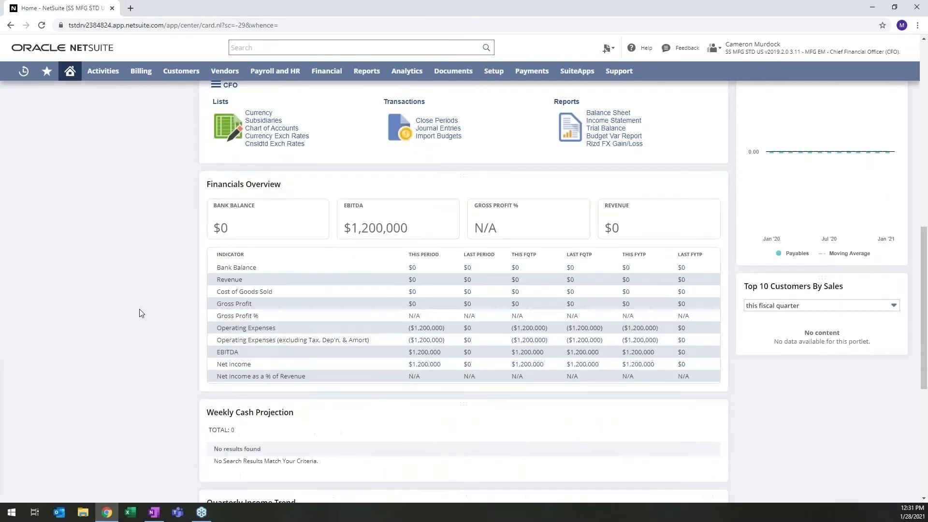
scroll(510, 172, "up", 5)
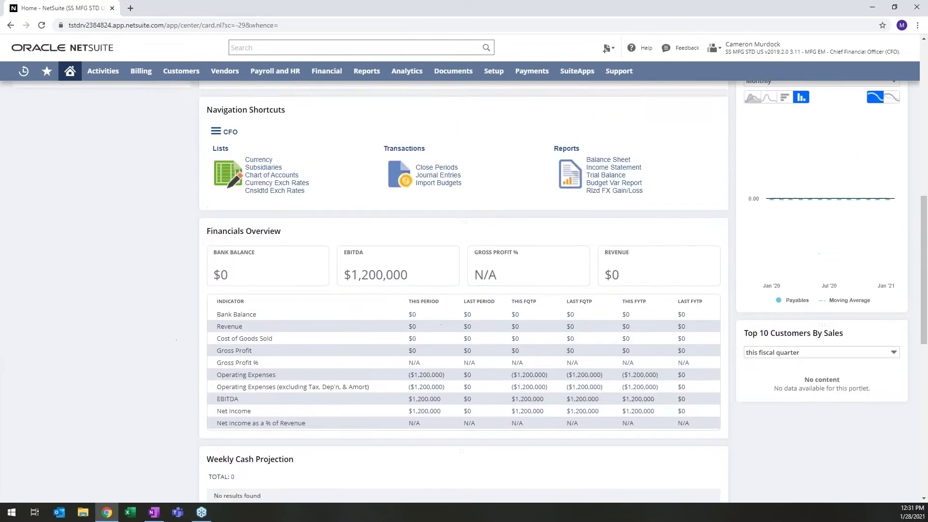
left_click(460, 175)
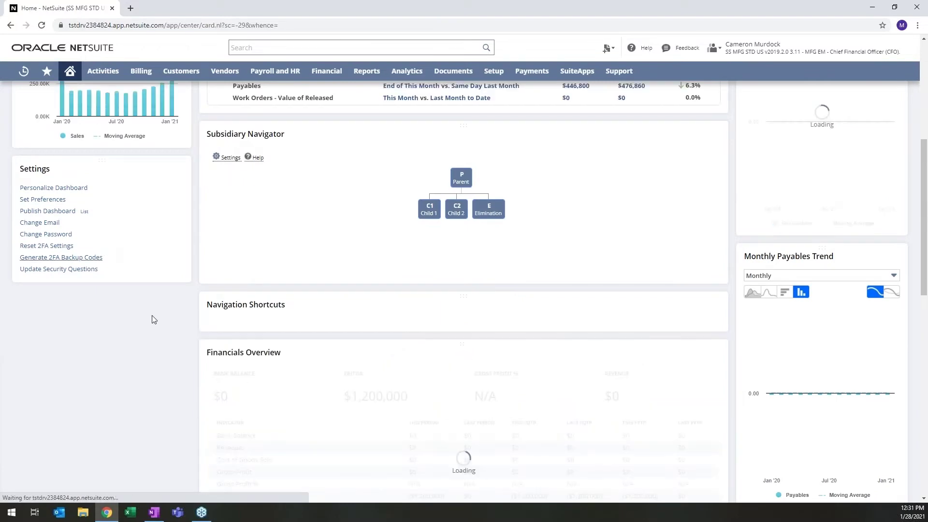
- Examine the Parent's lower dashboard portlets, including Weekly Cash Projection, Income By Period Trend and Bank Reconciliation Summary
scroll(89, 310, "down", 4)
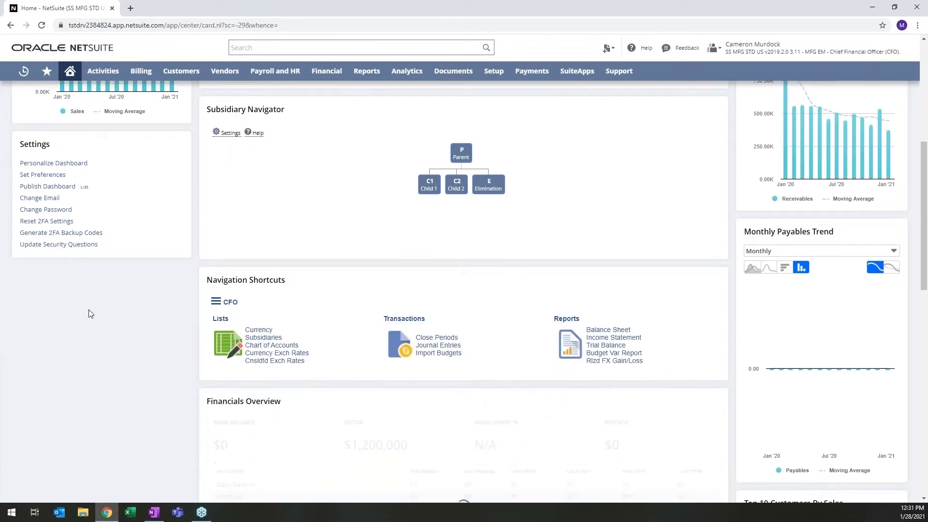
scroll(89, 308, "down", 3)
scroll(140, 240, "down", 3)
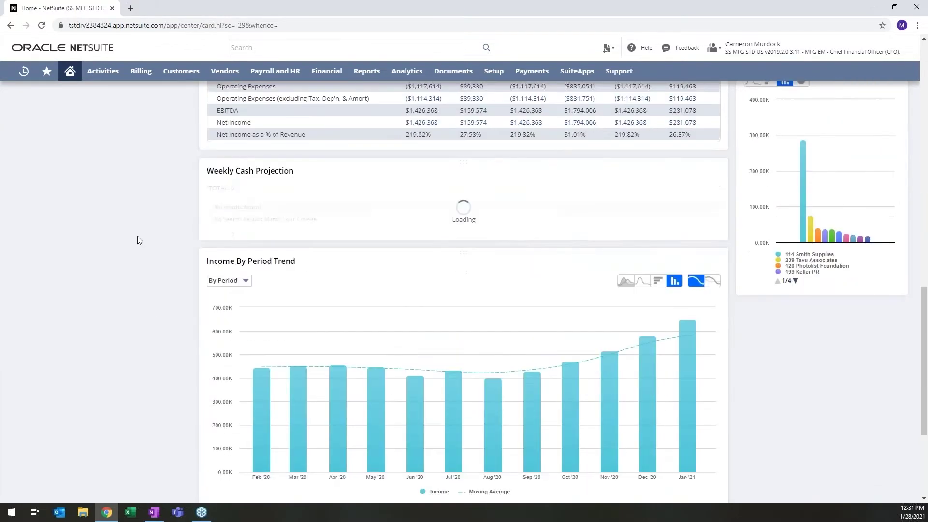
scroll(177, 227, "down", 5)
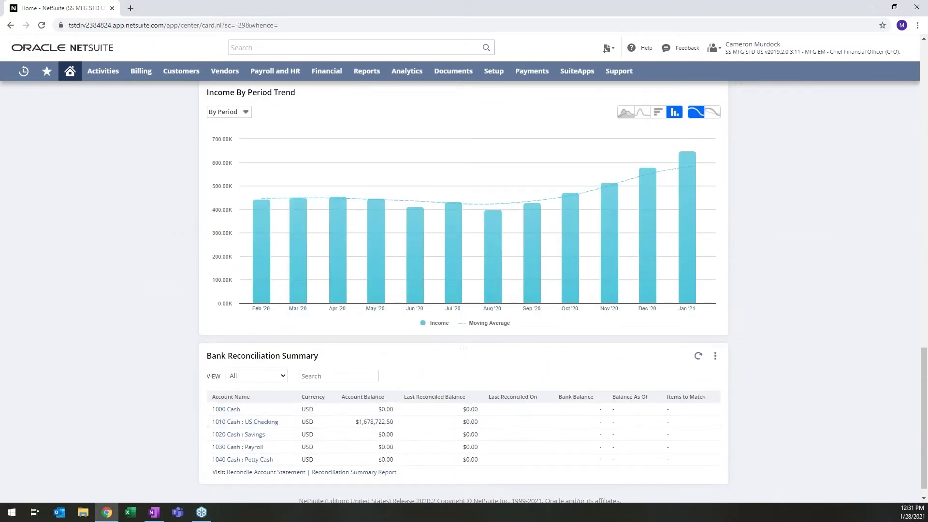
scroll(363, 401, "up", 5)
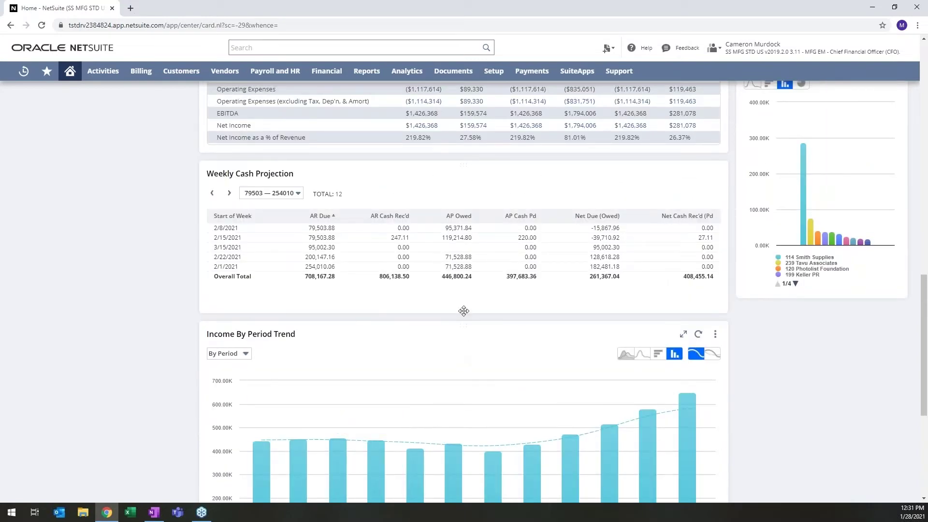
- Move the Key Performance Indicators portlet above the Tiles portlet on the home dashboard
scroll(352, 382, "up", 10)
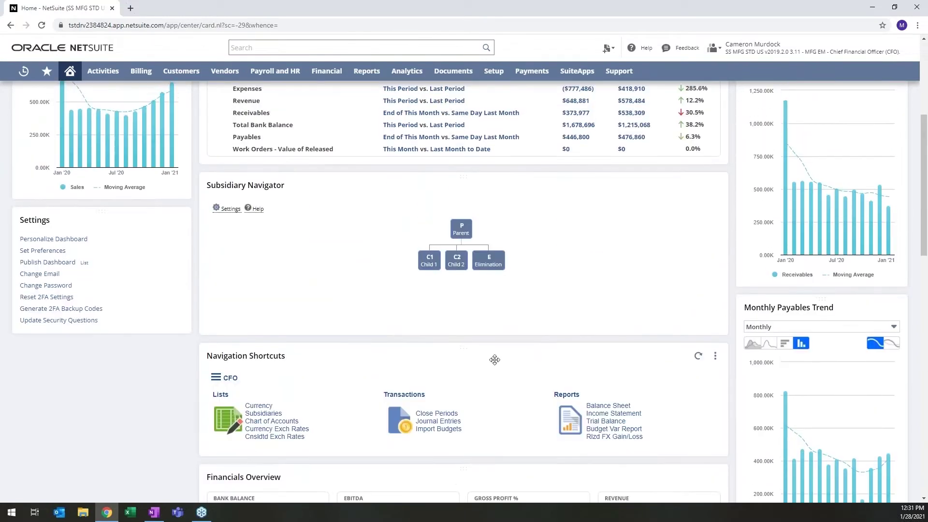
scroll(497, 367, "up", 5)
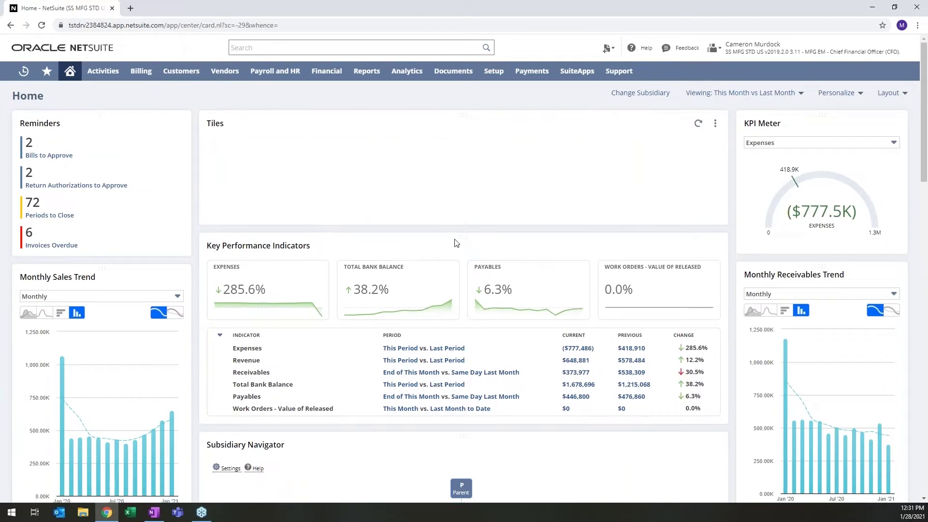
left_click_drag(463, 238, 461, 144)
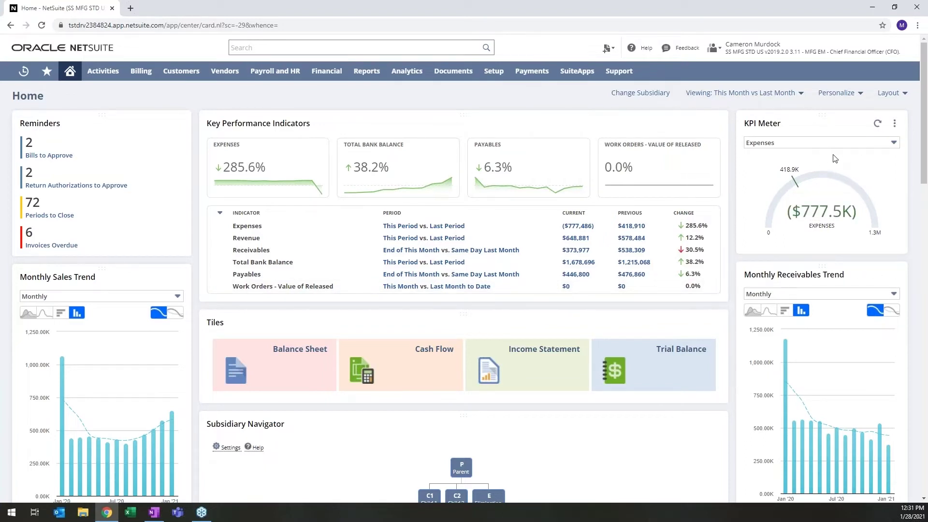
- Open the Customers dashboard and display its available content for personalization
mouse_move(832, 177)
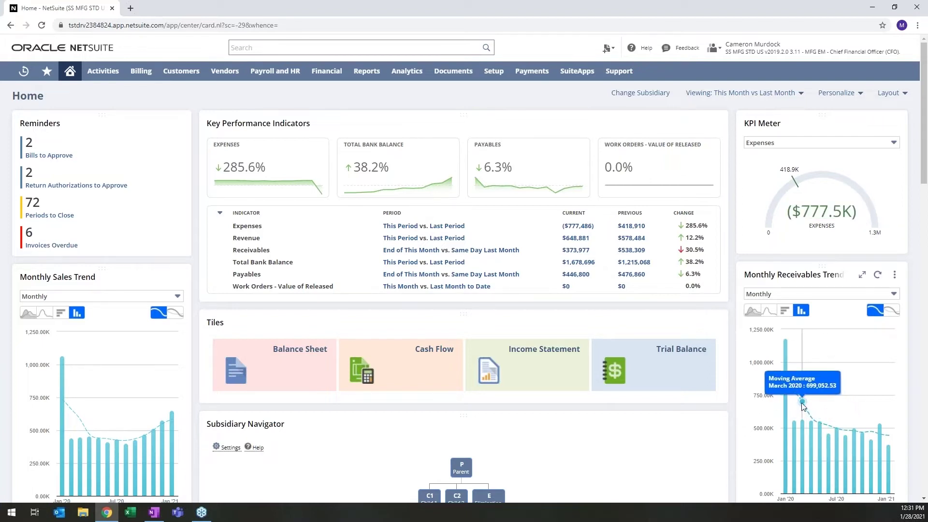
mouse_move(792, 404)
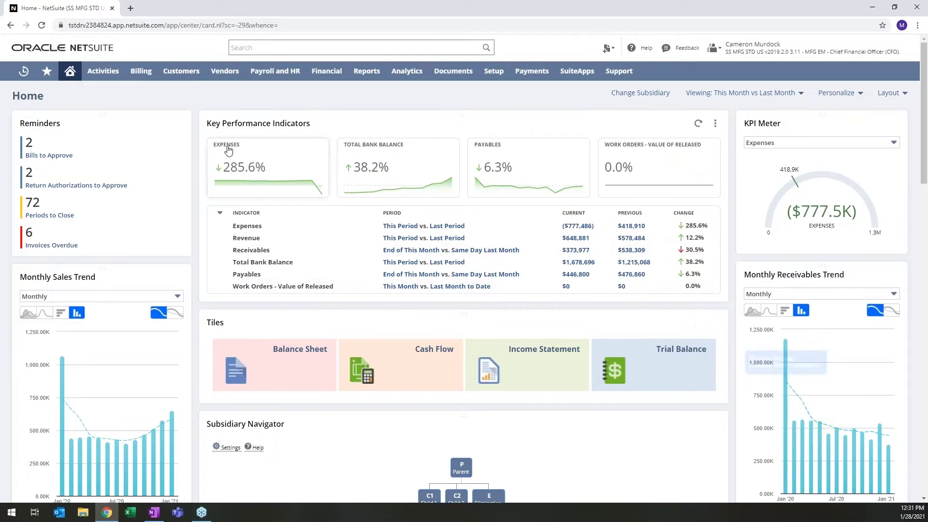
left_click(178, 74)
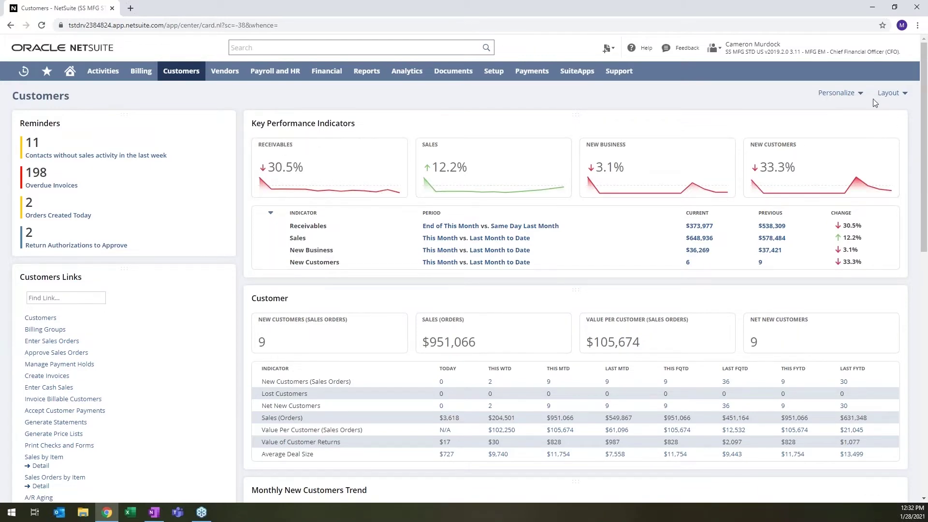
left_click(837, 93)
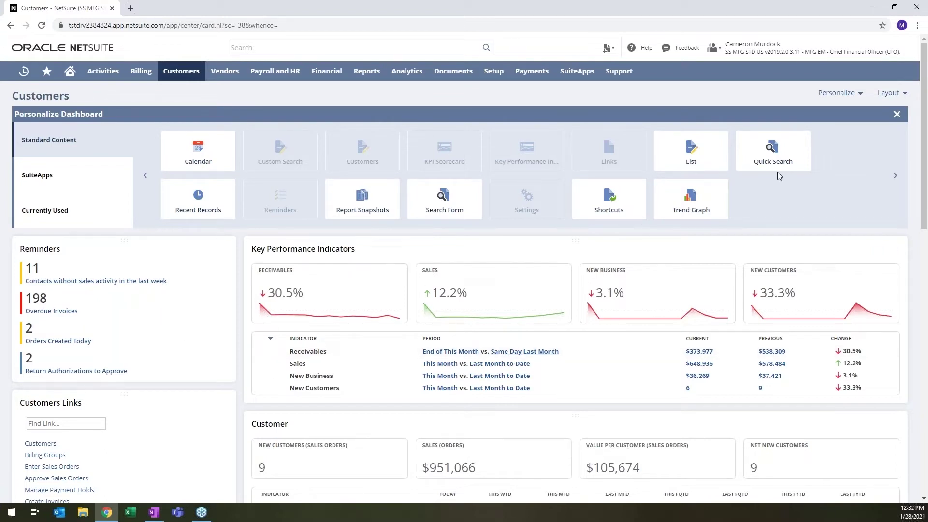
- Close the Personalize Dashboard pane and look through the Customers dashboard's KPIs, customer figures and Monthly New Customers Trend
left_click(897, 114)
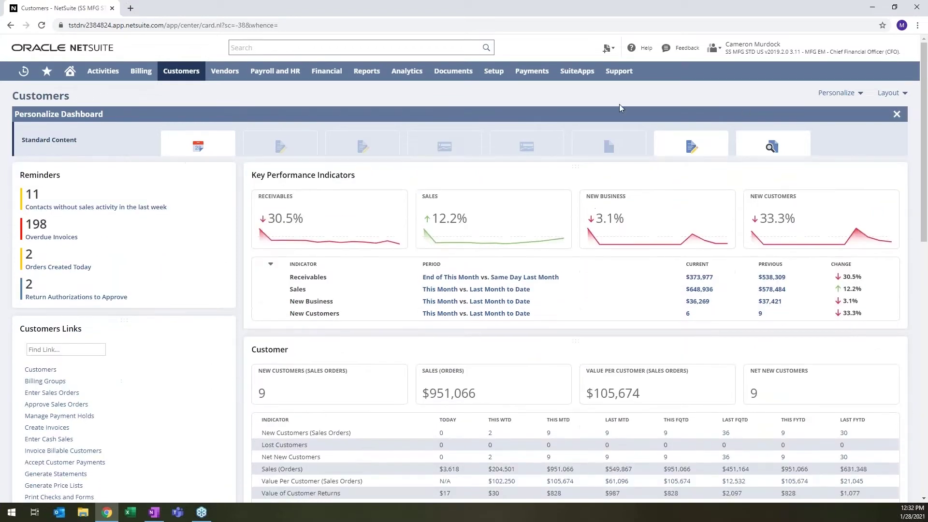
scroll(595, 342, "down", 4)
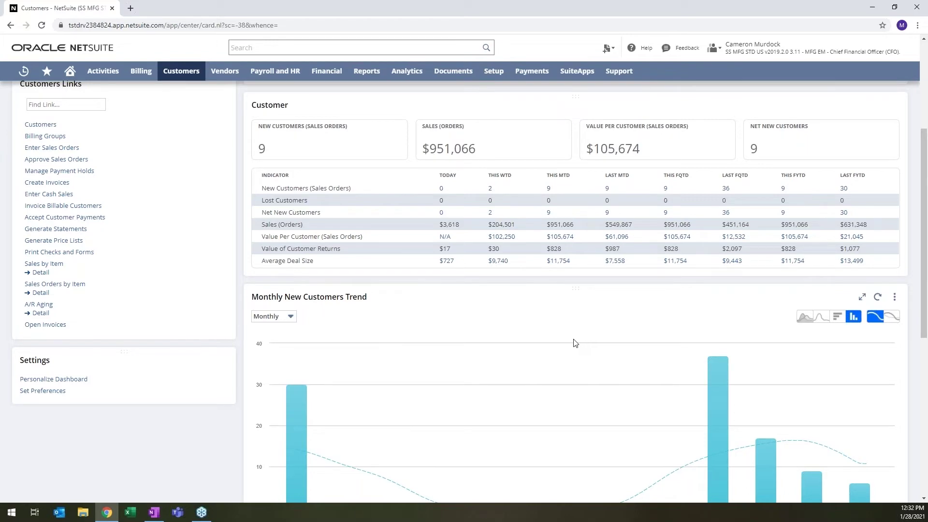
scroll(575, 343, "up", 4)
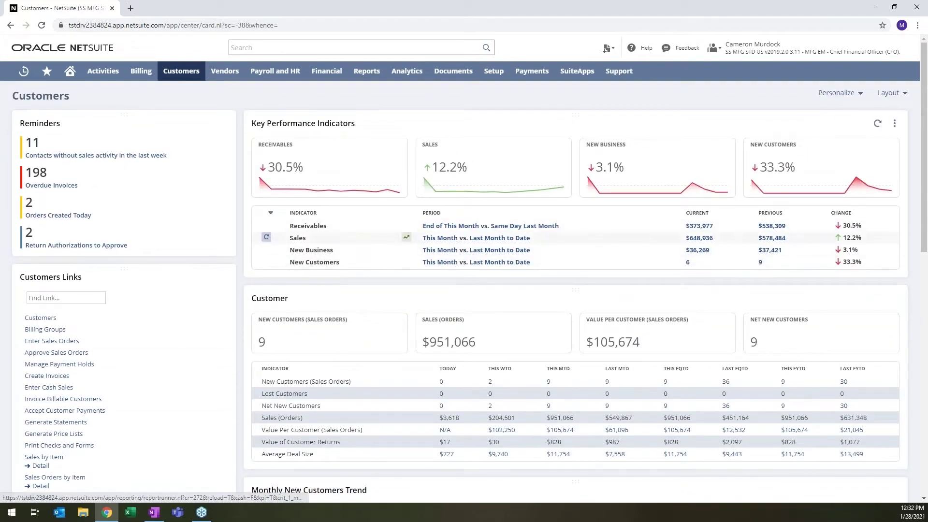
mouse_move(225, 71)
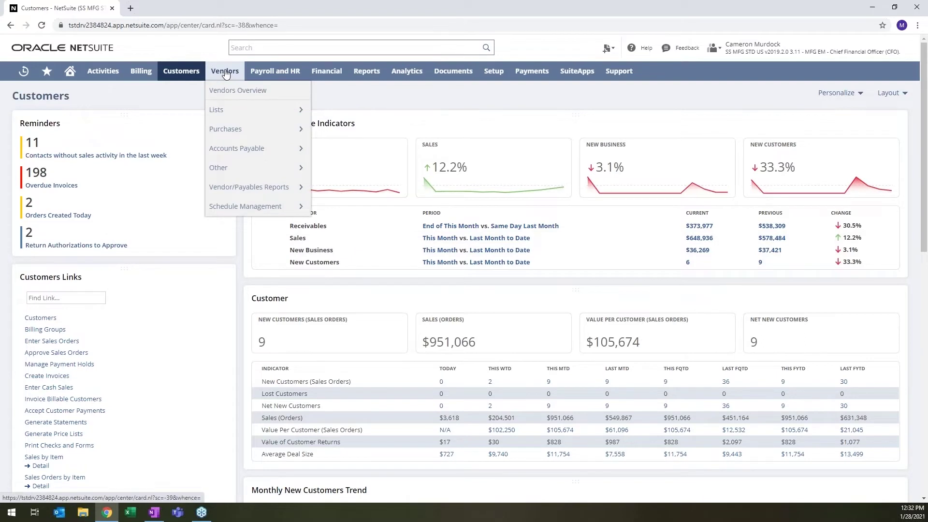
- Search for "cus:smith", open the Smith Supplies customer dashboard and look through its Key Performance Indicators and Customer Dashboard Links
left_click(273, 48)
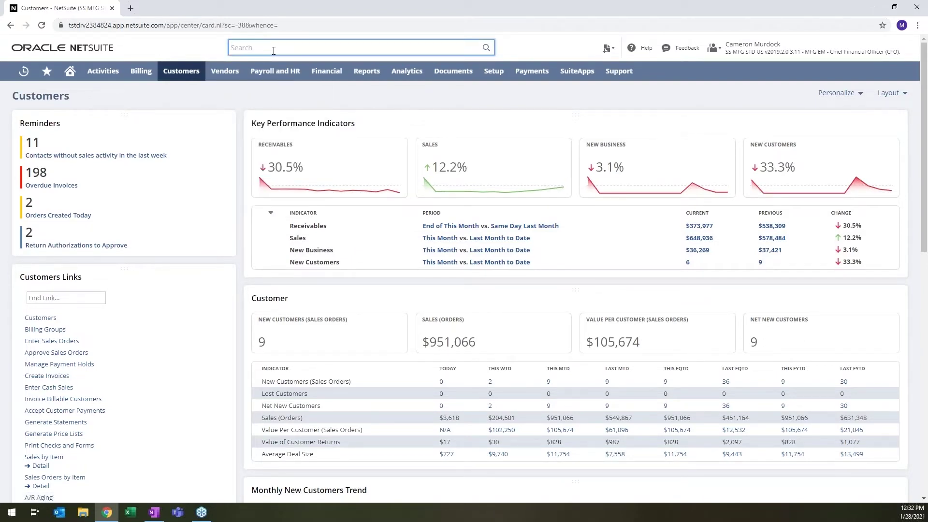
type("cus:")
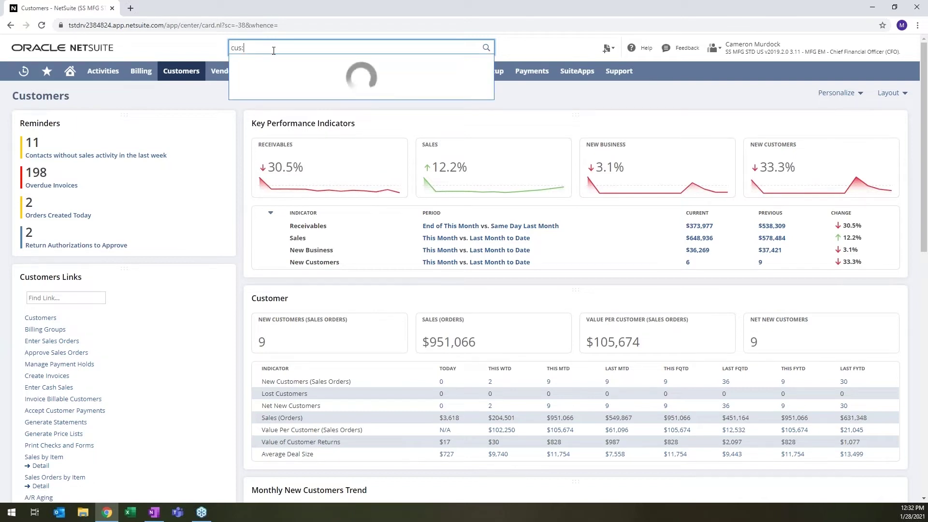
type("smith")
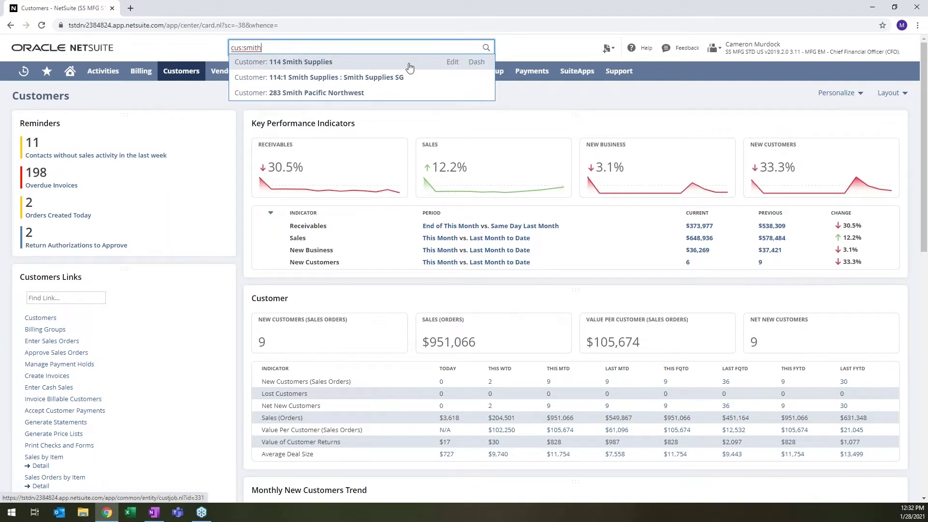
left_click(456, 62)
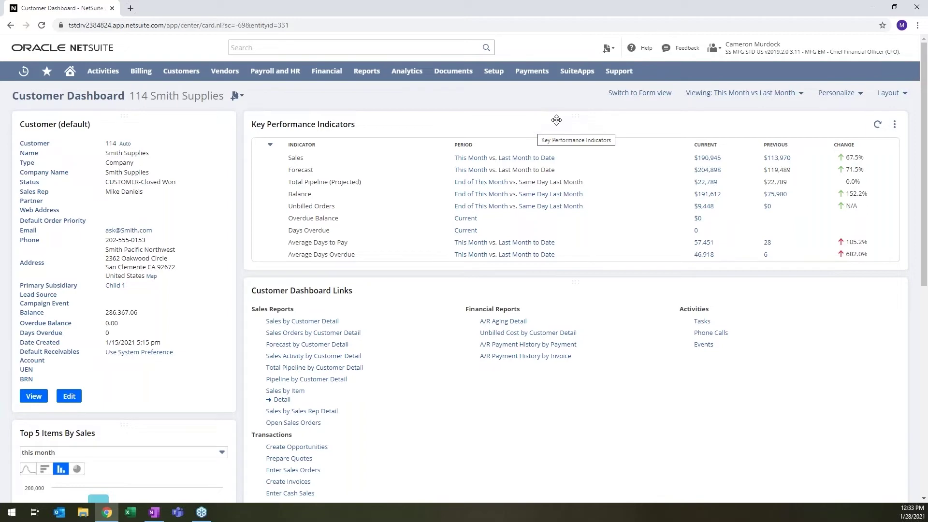
scroll(357, 154, "down", 2)
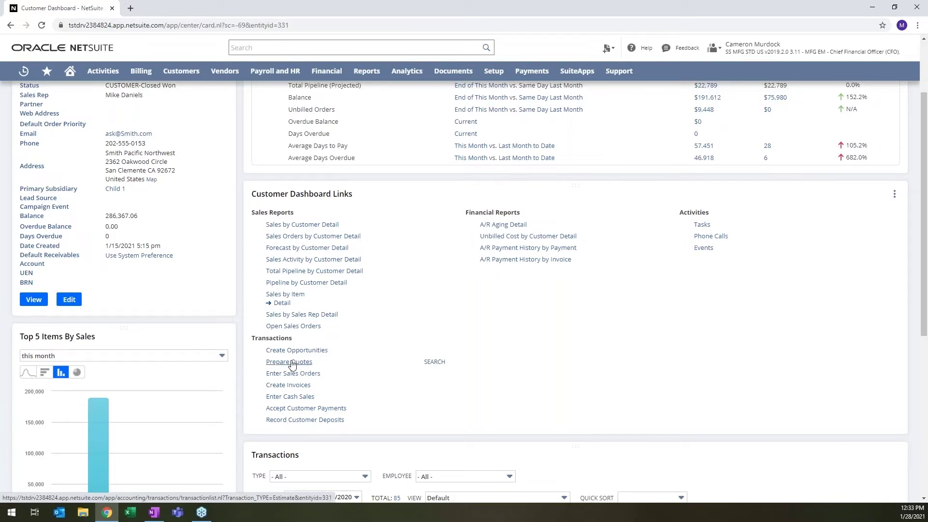
scroll(329, 334, "up", 2)
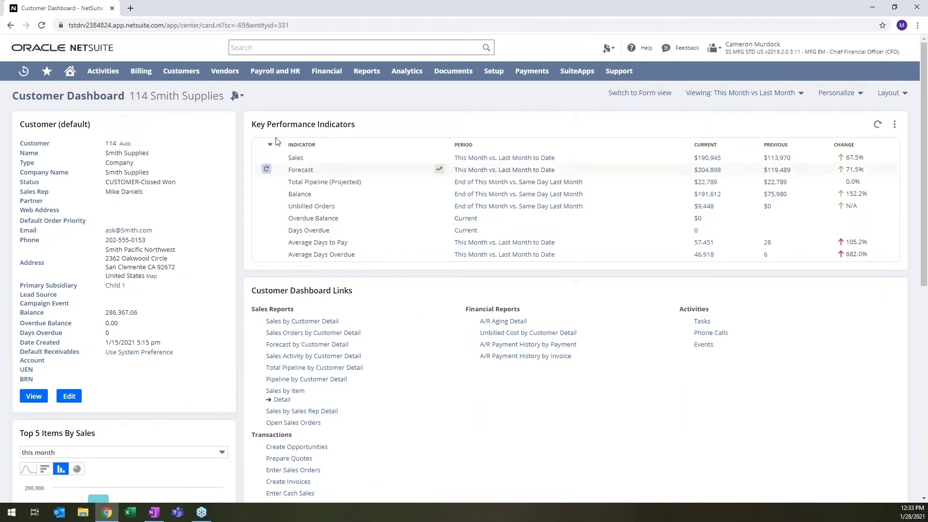
- View the Vendors dashboard and return to the home dashboard
left_click(226, 73)
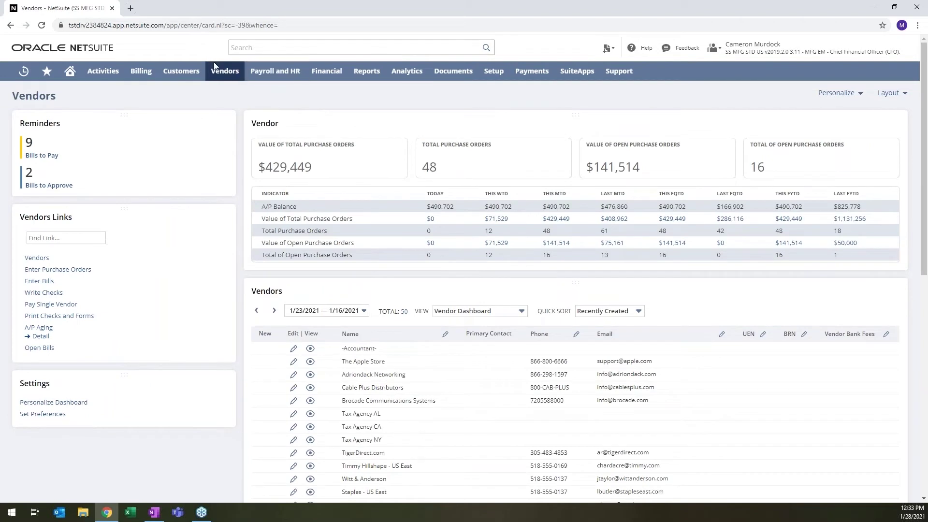
mouse_move(214, 71)
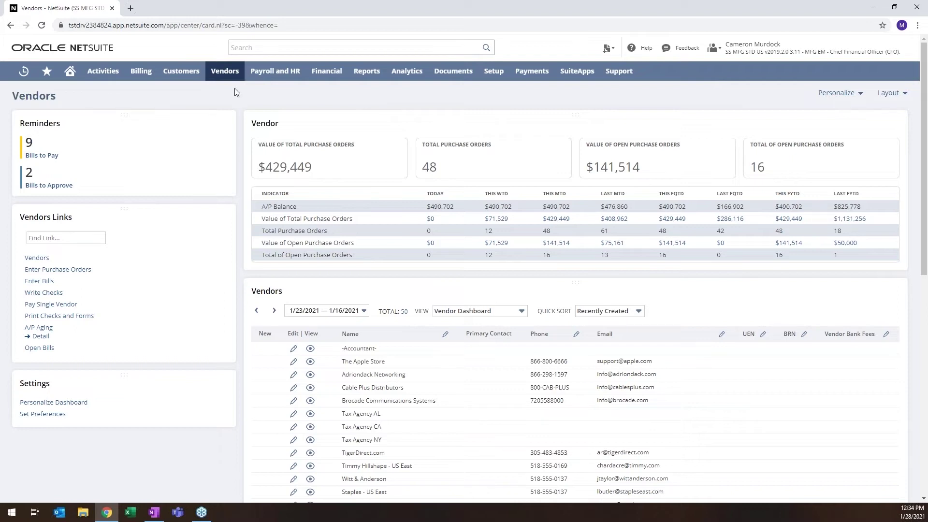
left_click(70, 71)
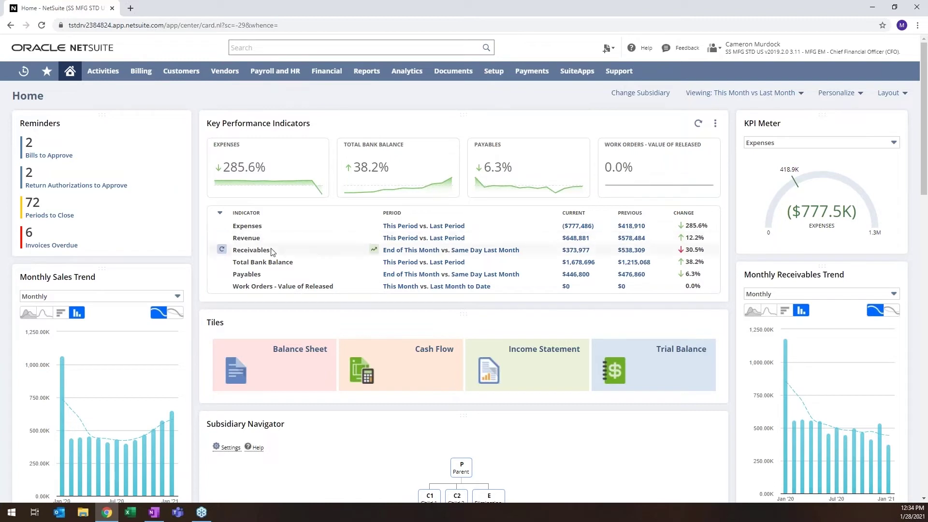
- Open the Income Statement in a separate browser tab and check its subsidiary context options, keeping Parent (Consolidated)
left_click(539, 371, "ctrl")
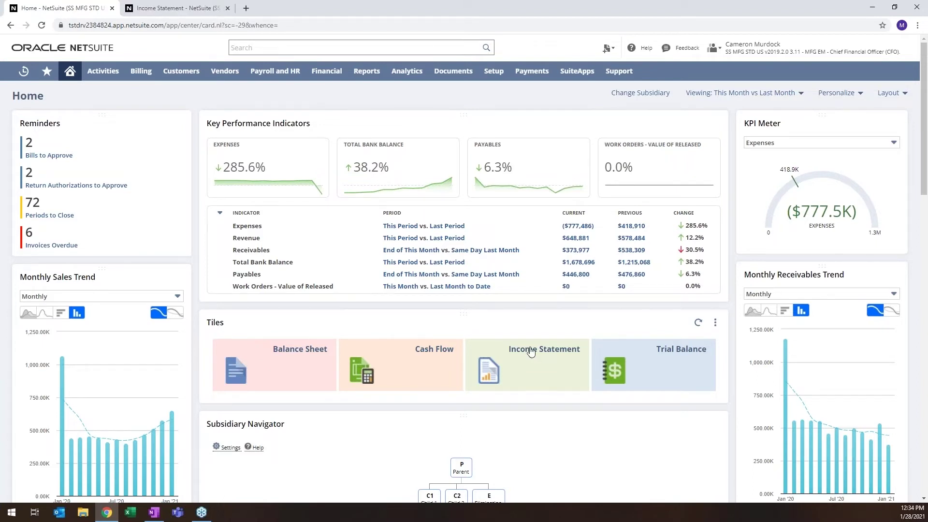
left_click(166, 9)
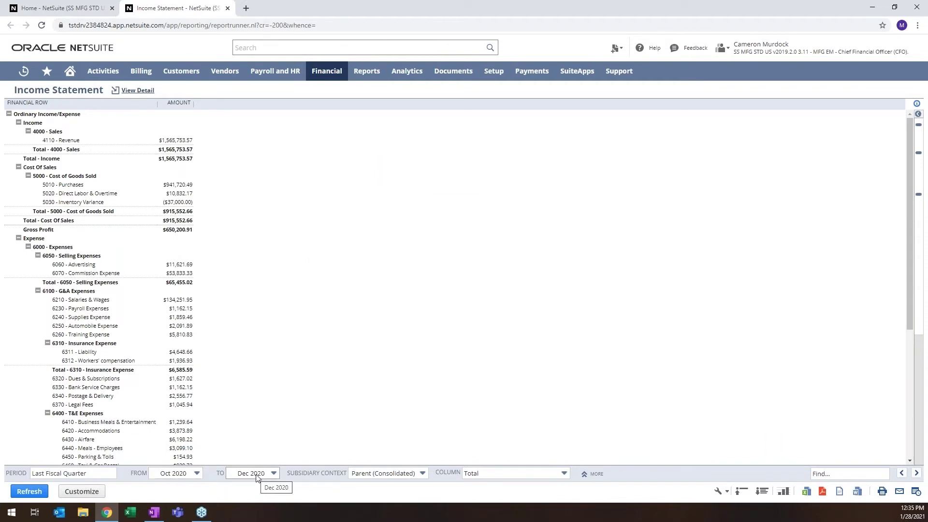
left_click(398, 476)
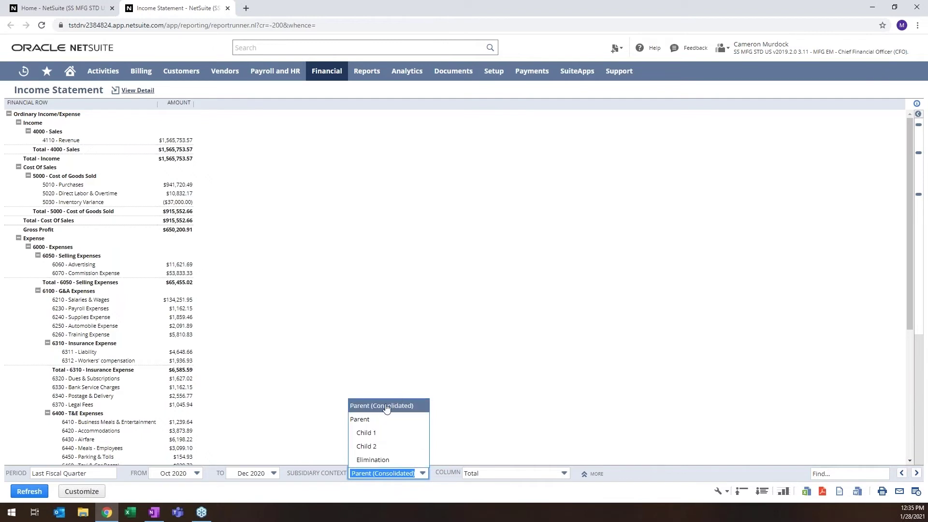
left_click(529, 390)
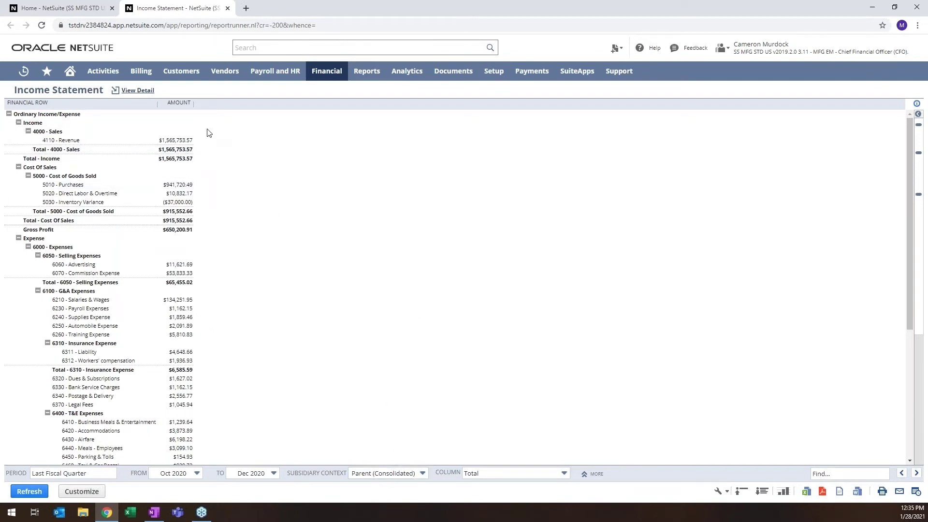
- Break the Income Statement into columns by Accounting Period and refresh the report
left_click(507, 474)
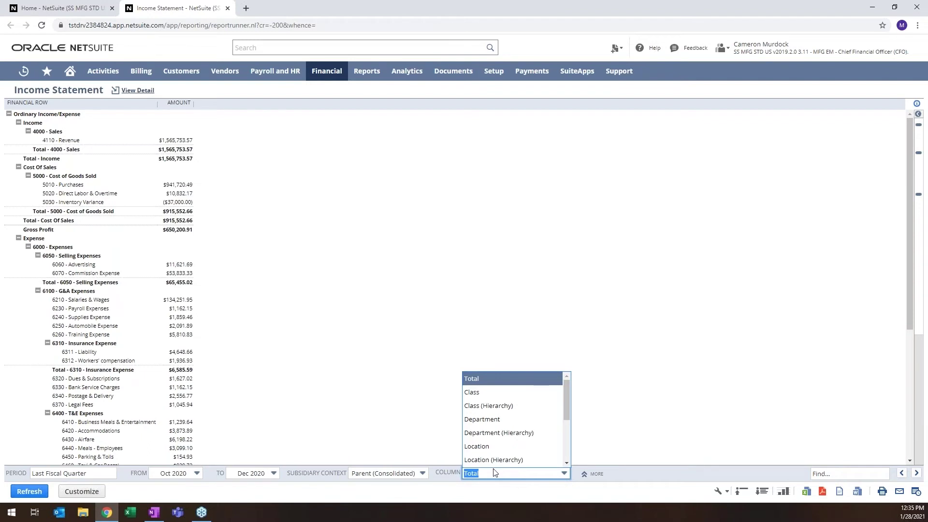
scroll(507, 439, "down", 1)
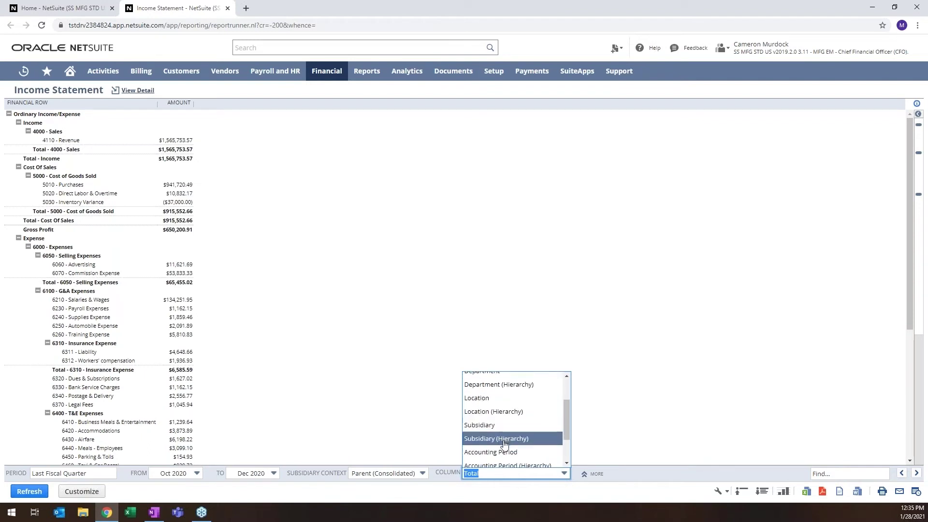
left_click(493, 452)
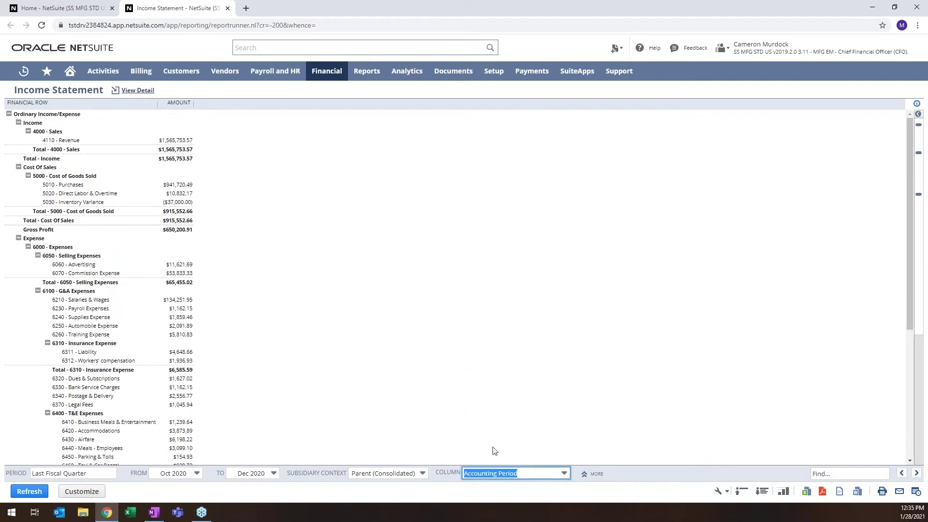
left_click(29, 491)
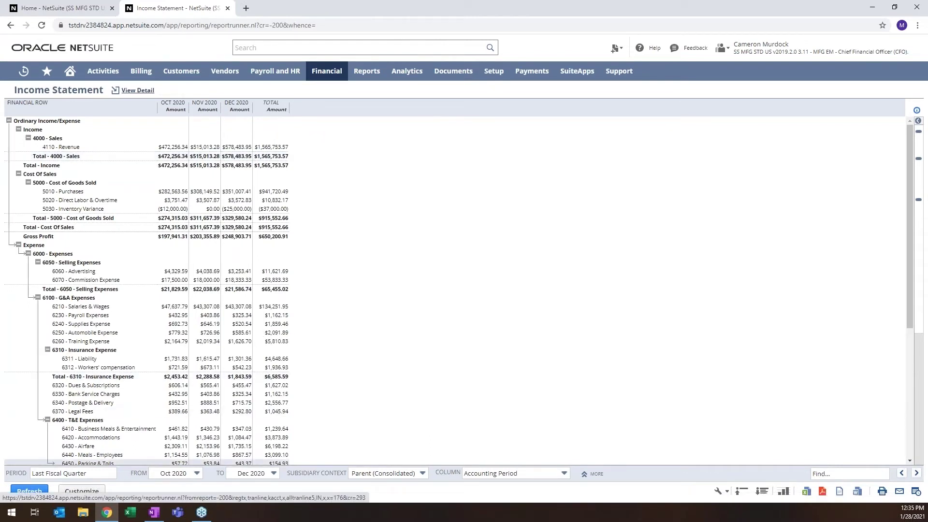
- Review the available period selectors for the Income Statement, keeping Last Fiscal Quarter
left_click(71, 473)
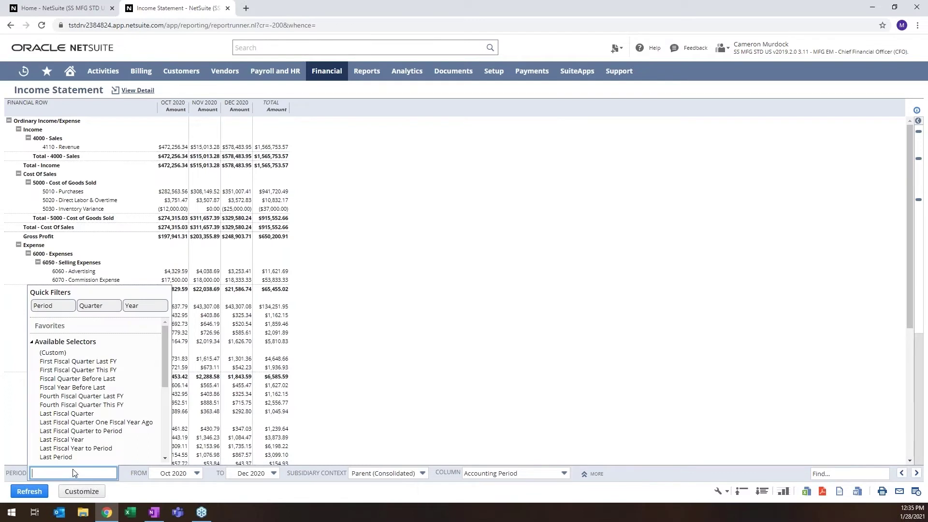
left_click(67, 413)
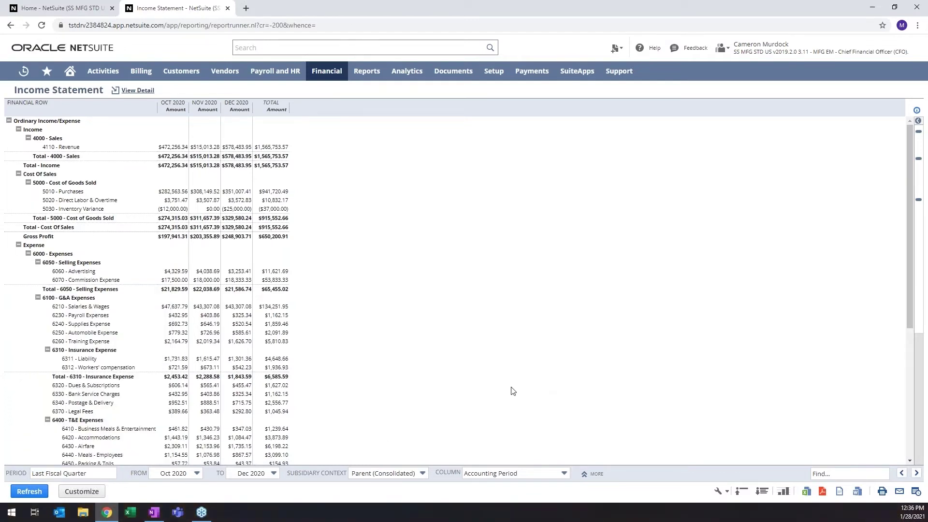
left_click(99, 474)
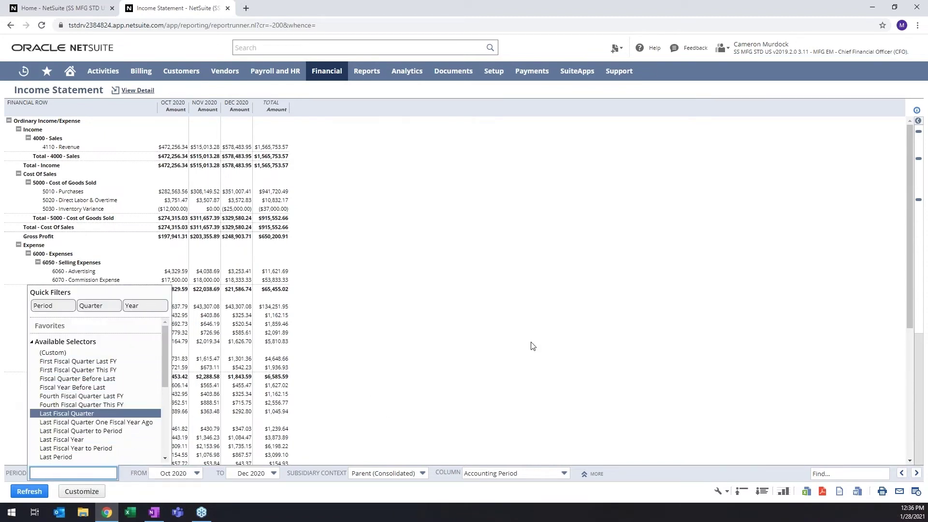
key("Return")
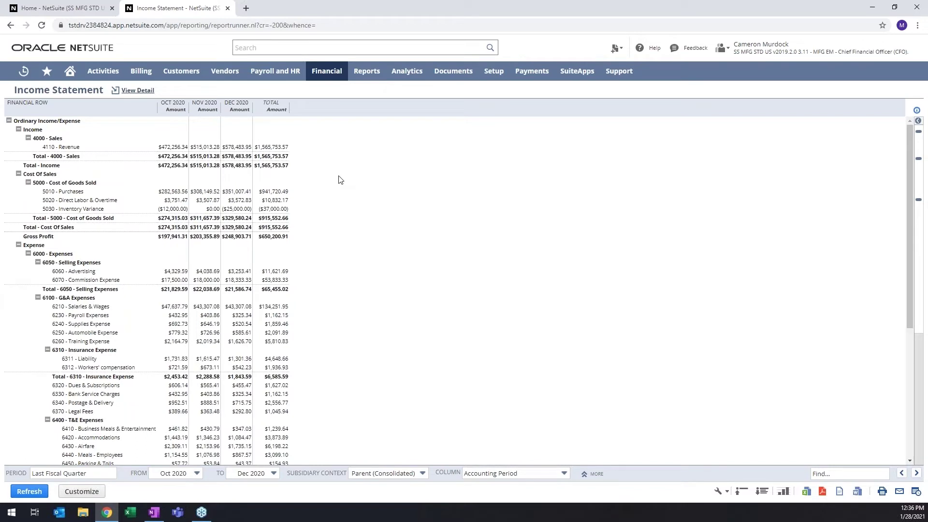
- Drill into the Oct 2020 amount of 4110 - Revenue and look through its invoice transactions down to the totals
left_click(177, 150)
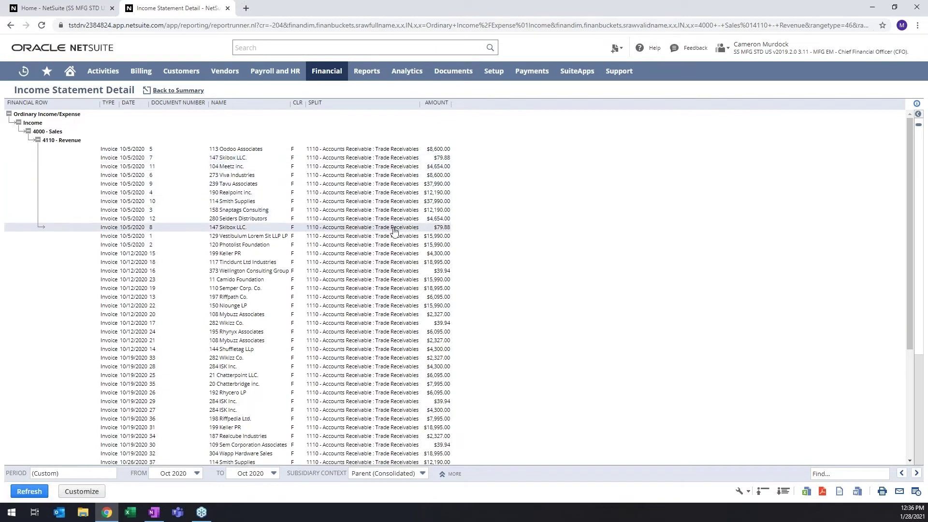
scroll(367, 298, "down", 2)
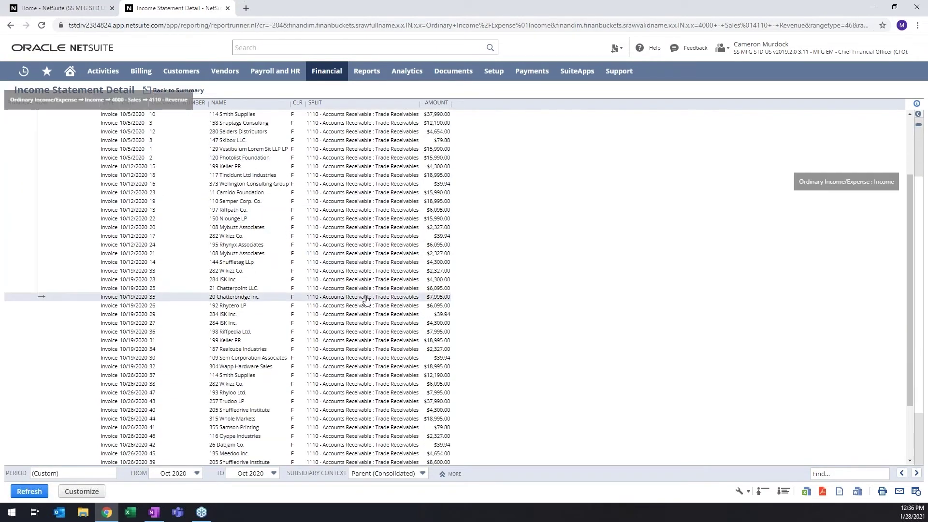
scroll(367, 298, "down", 2)
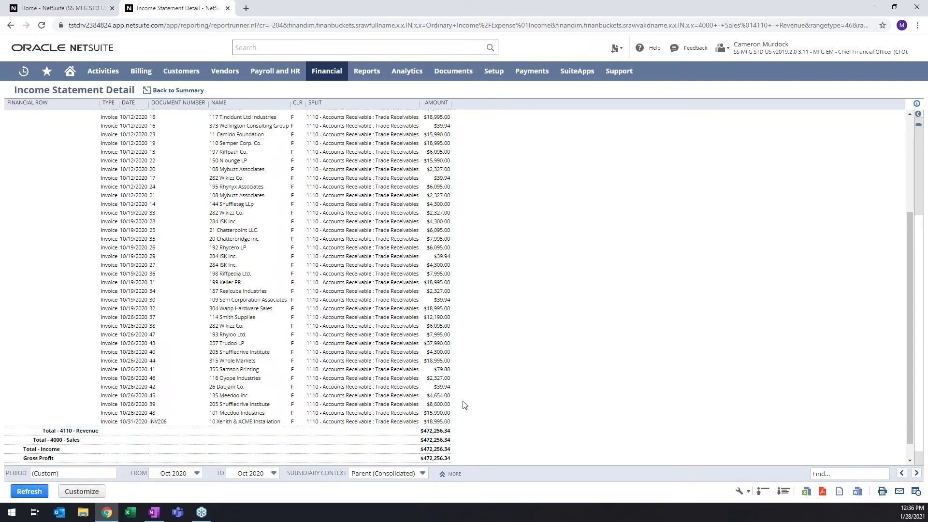
- Open the 10/26/2020 invoice for Meedoo inc. from the revenue detail and examine its item lines
left_click(154, 399)
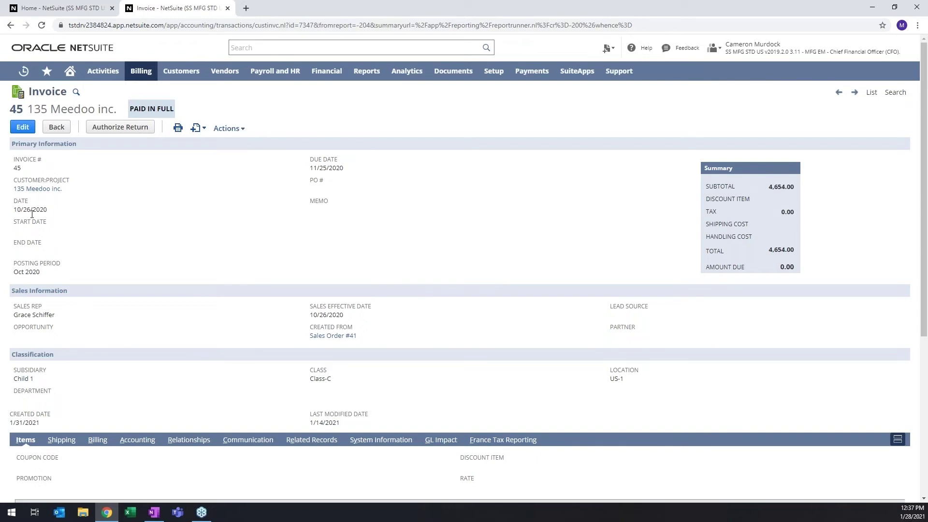
scroll(121, 328, "down", 2)
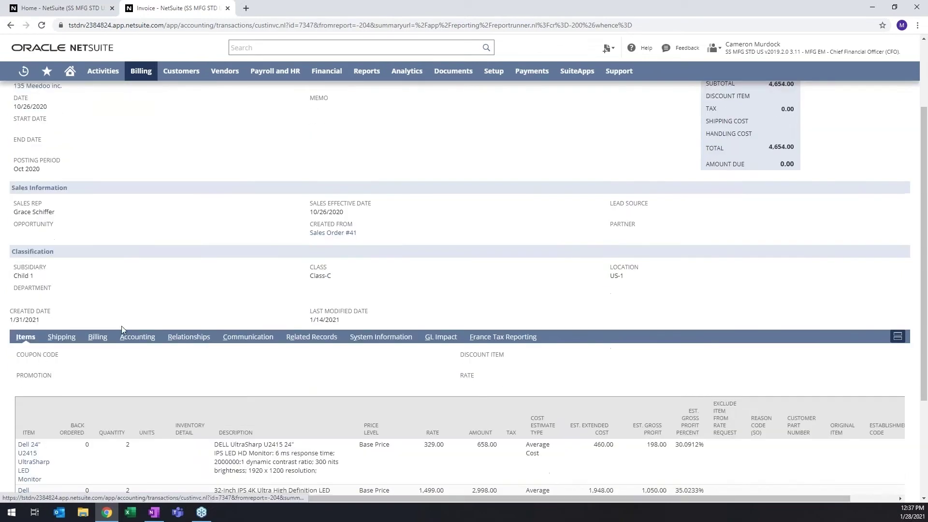
scroll(87, 413, "down", 1)
scroll(86, 416, "down", 1)
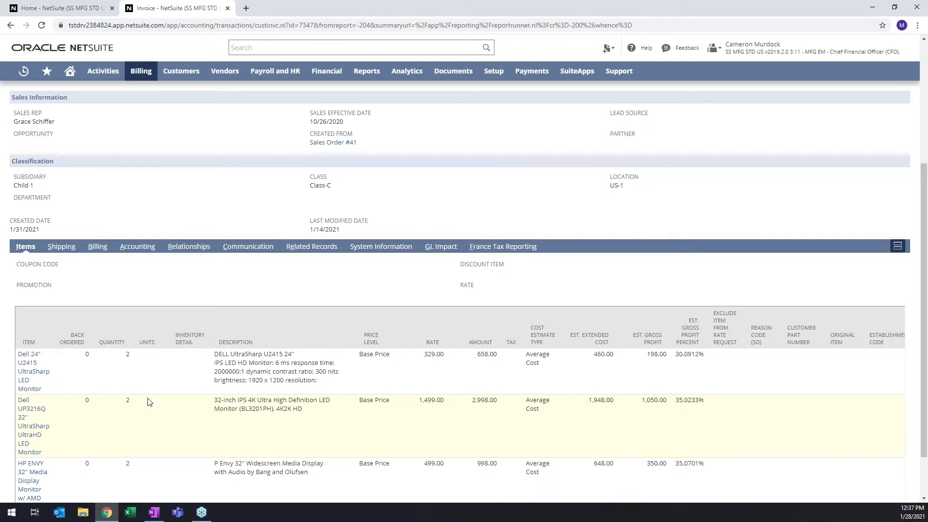
- Return to the invoice's sales information and open the sales order it was created from in a new browser tab
scroll(232, 417, "up", 3)
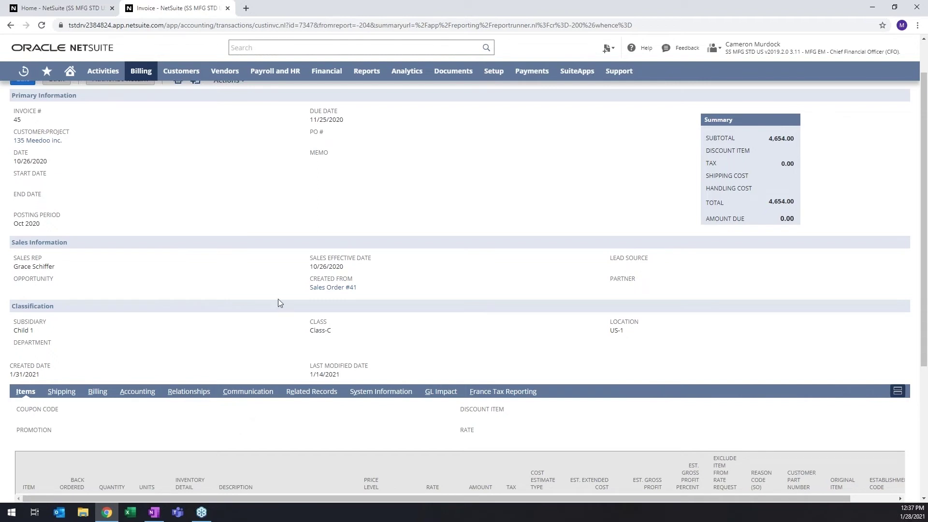
scroll(277, 298, "up", 1)
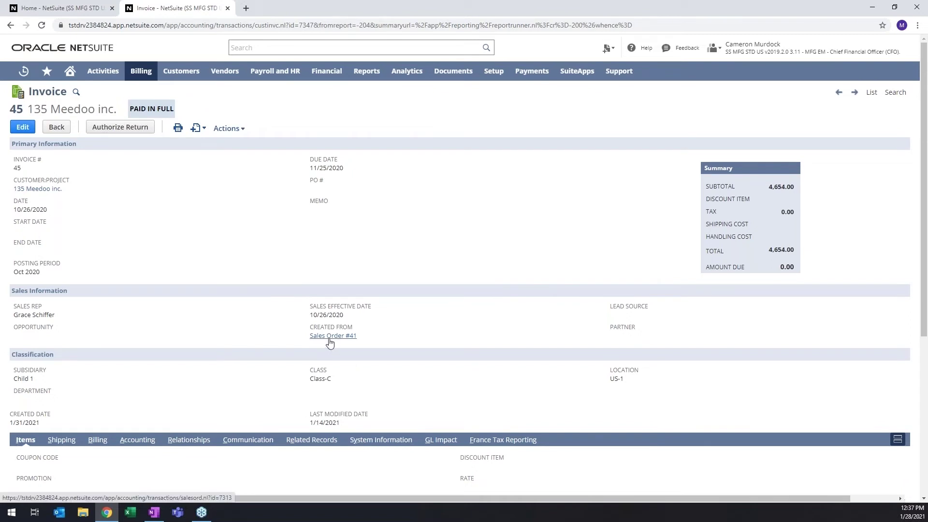
mouse_move(332, 341)
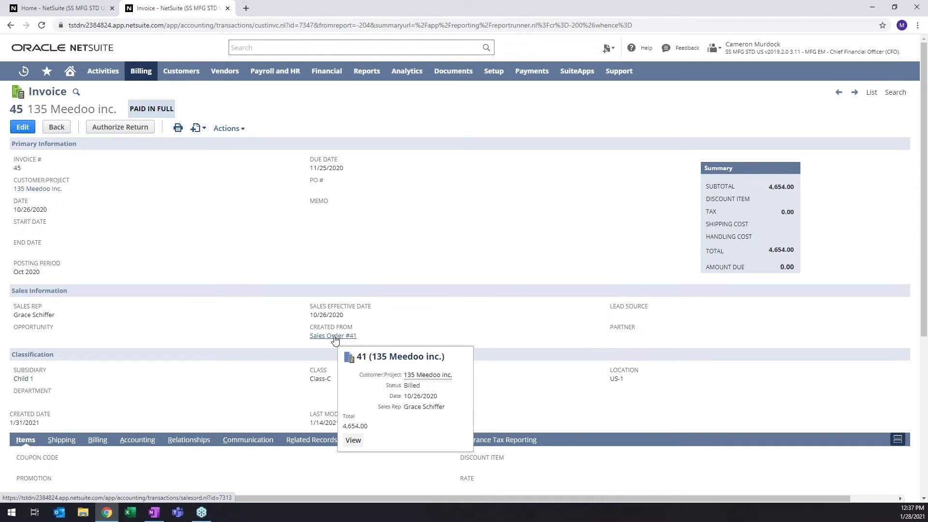
middle_click(333, 338)
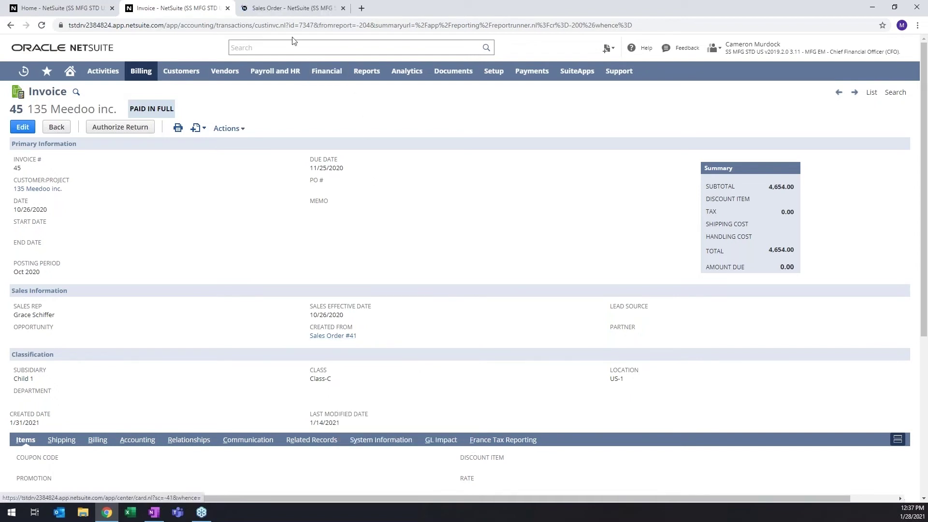
- Switch to the sales order opened from the Meedoo inc. invoice and review its primary, sales and classification information
left_click(288, 8)
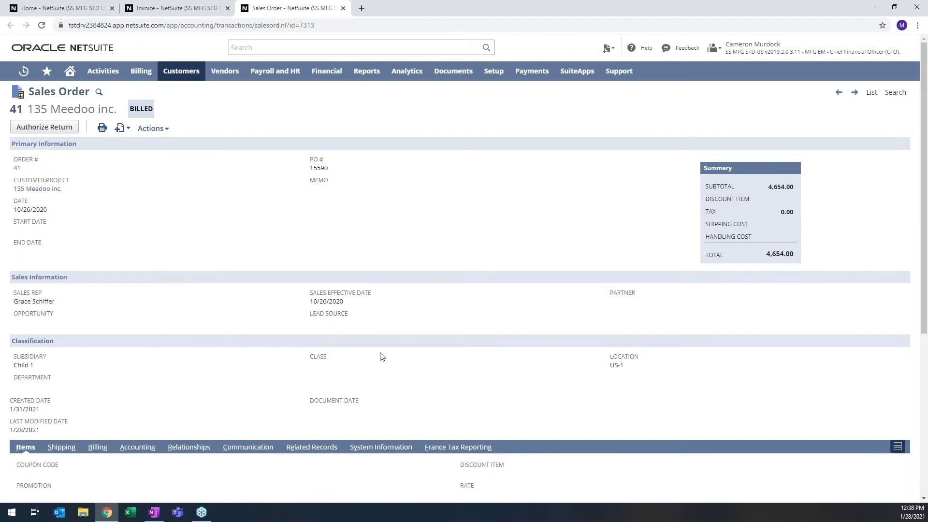
scroll(251, 310, "down", 2)
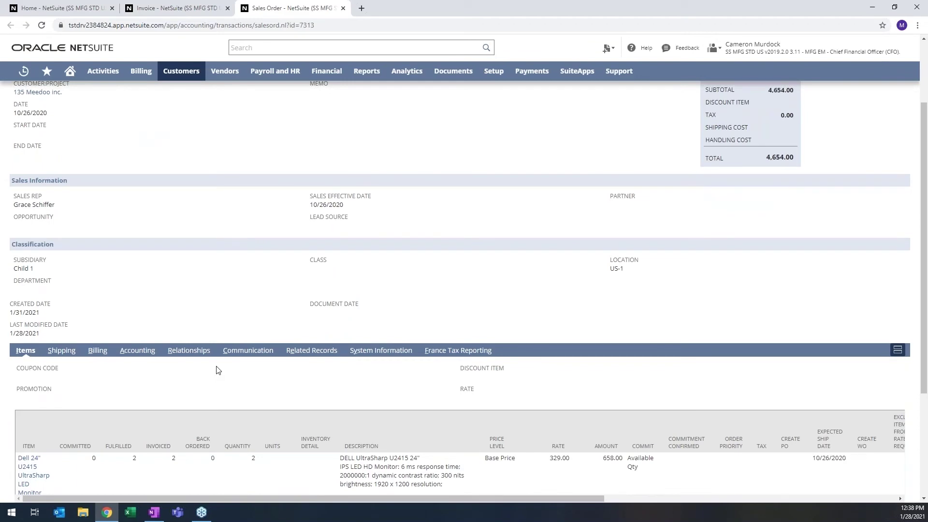
scroll(234, 341, "up", 2)
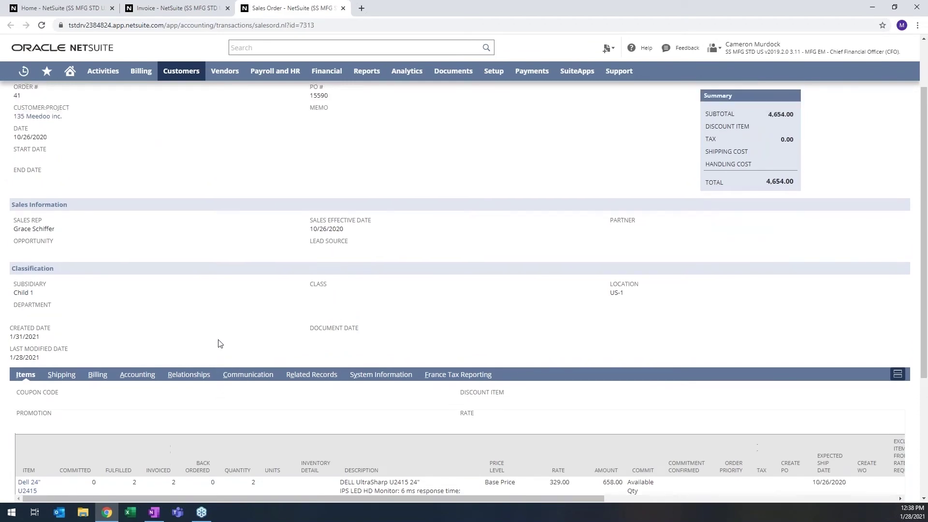
scroll(119, 297, "down", 1)
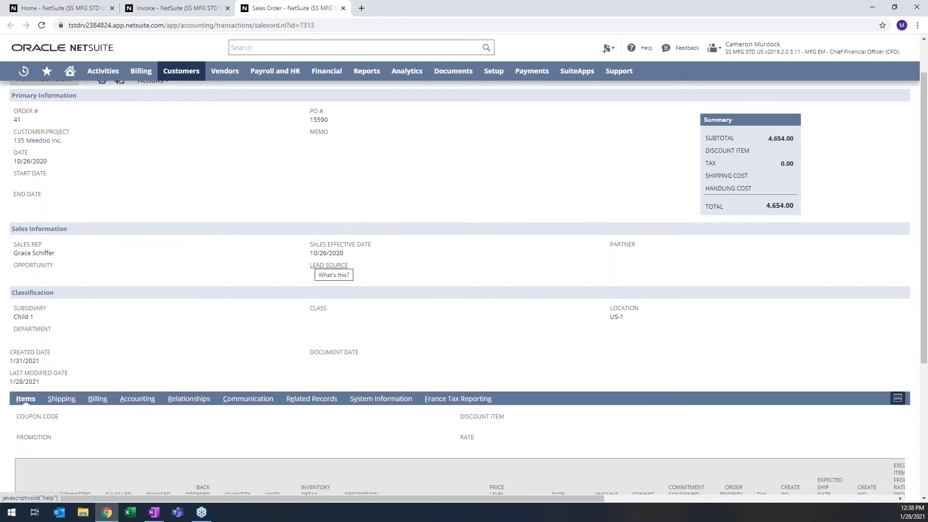
scroll(288, 203, "up", 1)
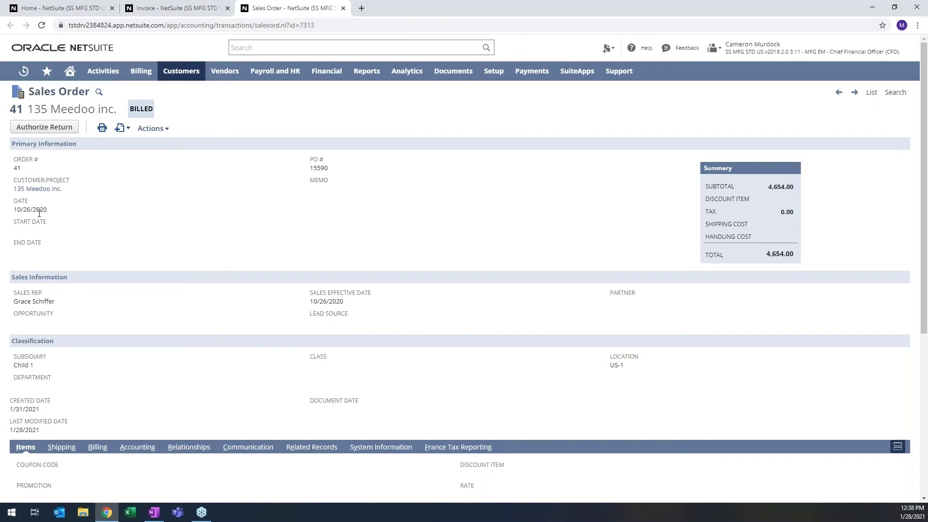
- Examine the sales order's item lines, including fulfilled and invoiced quantities, and close the order to return to the invoice
scroll(140, 230, "down", 2)
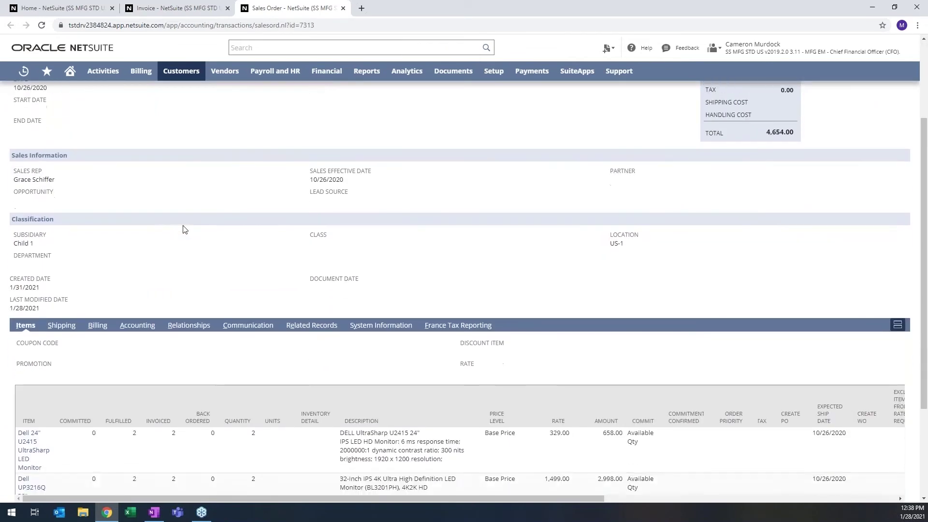
scroll(183, 229, "down", 2)
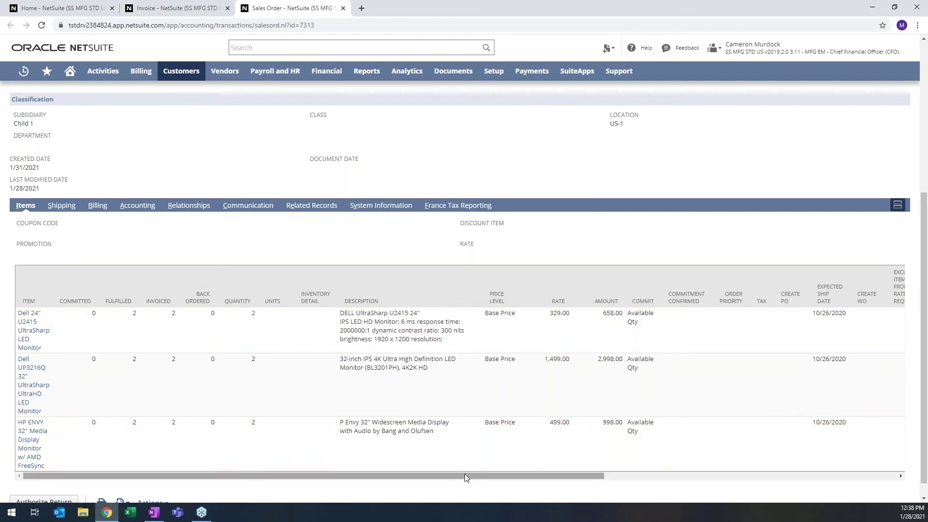
left_click_drag(465, 475, 570, 486)
left_click_drag(433, 494, 343, 490)
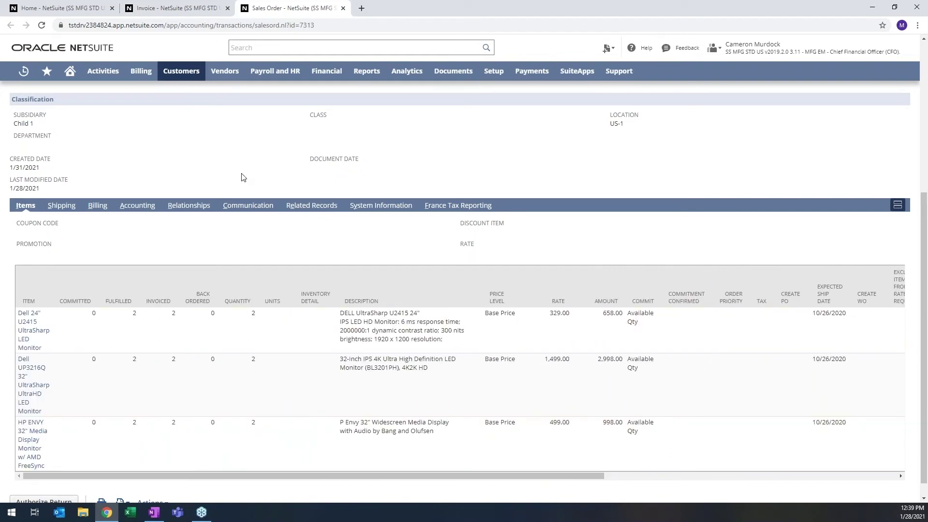
scroll(243, 178, "up", 5)
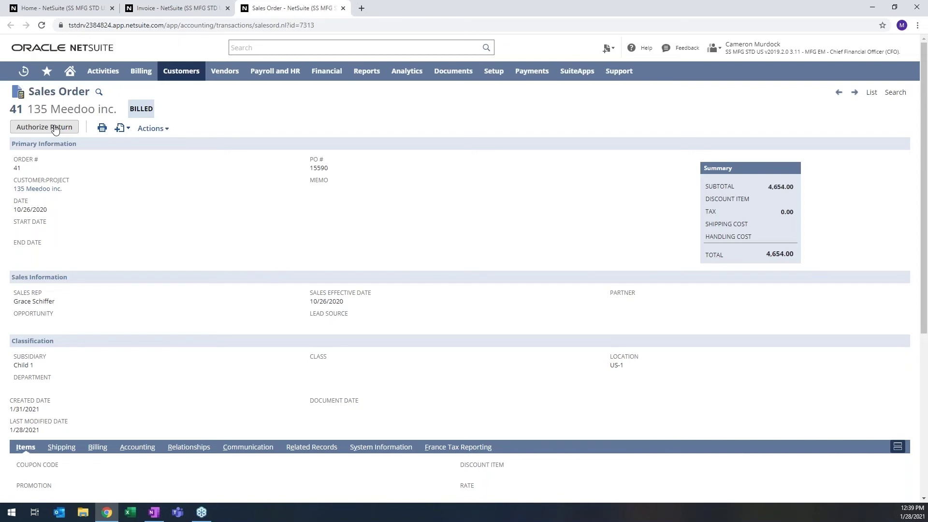
left_click(343, 8)
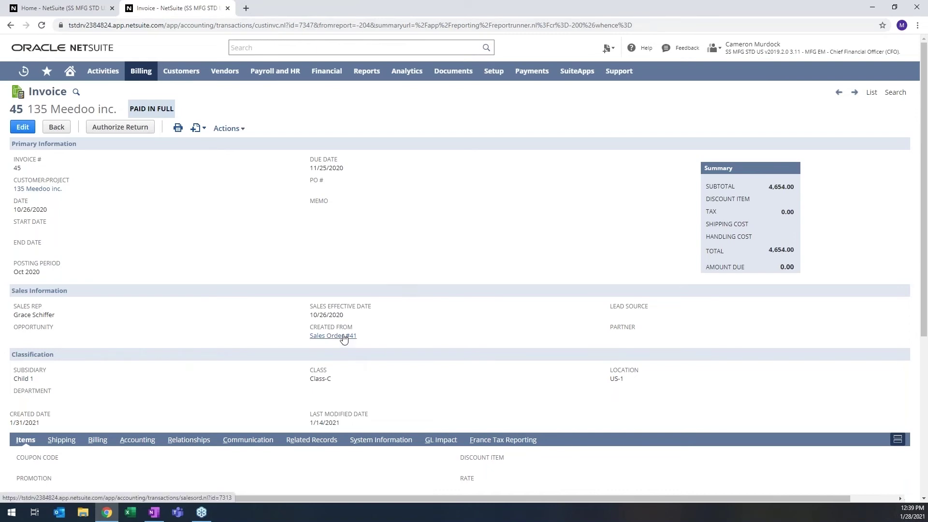
- Open the 11/23/2020 payment from the invoice's related records and view its payment method details
scroll(380, 324, "down", 1)
scroll(380, 324, "down", 1)
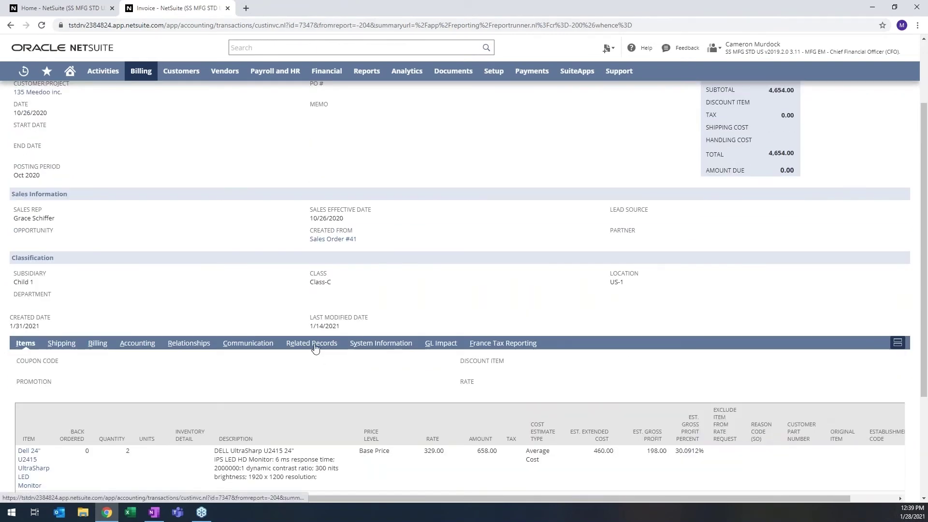
left_click(313, 345)
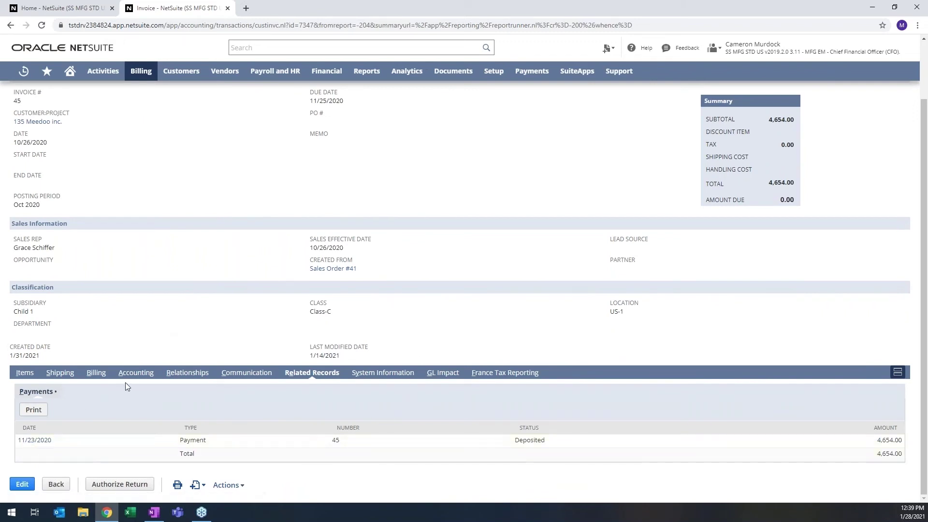
scroll(137, 145, "up", 2)
scroll(80, 414, "down", 2)
left_click(41, 442)
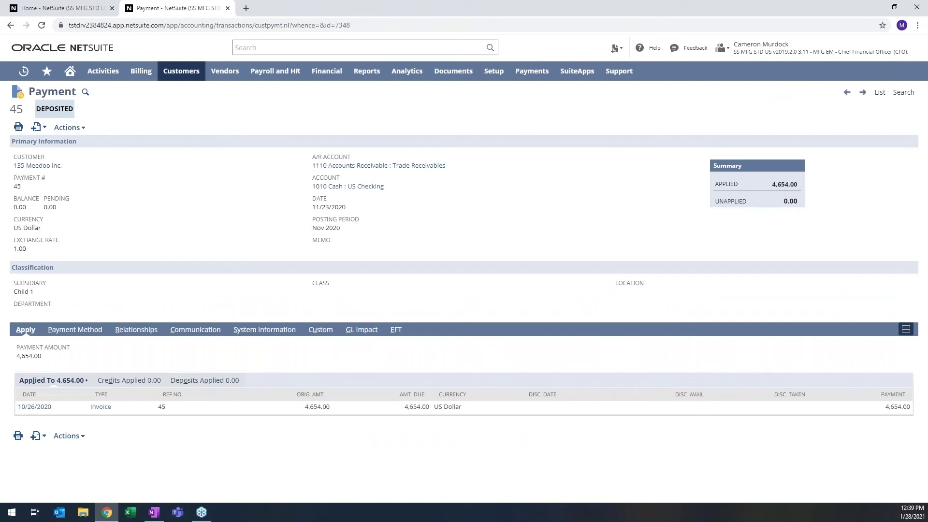
left_click(75, 330)
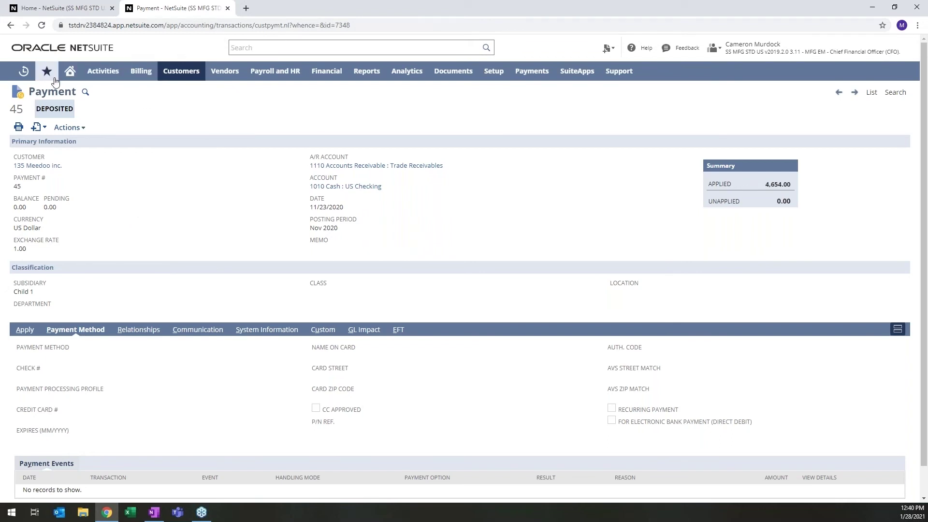
- Reopen the Meedoo inc. sales order from the recent records and open its Dell 24" U2415 UltraSharp LED Monitor item record
mouse_move(24, 75)
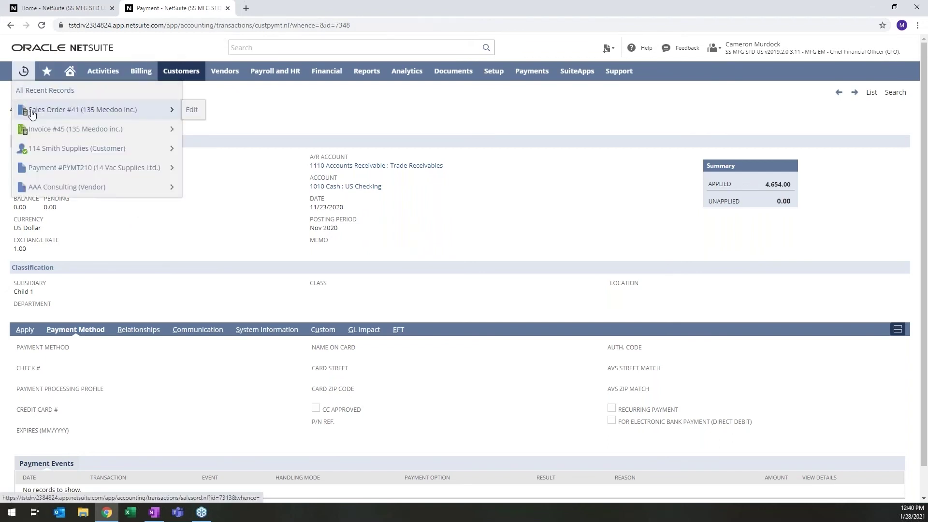
left_click(32, 113)
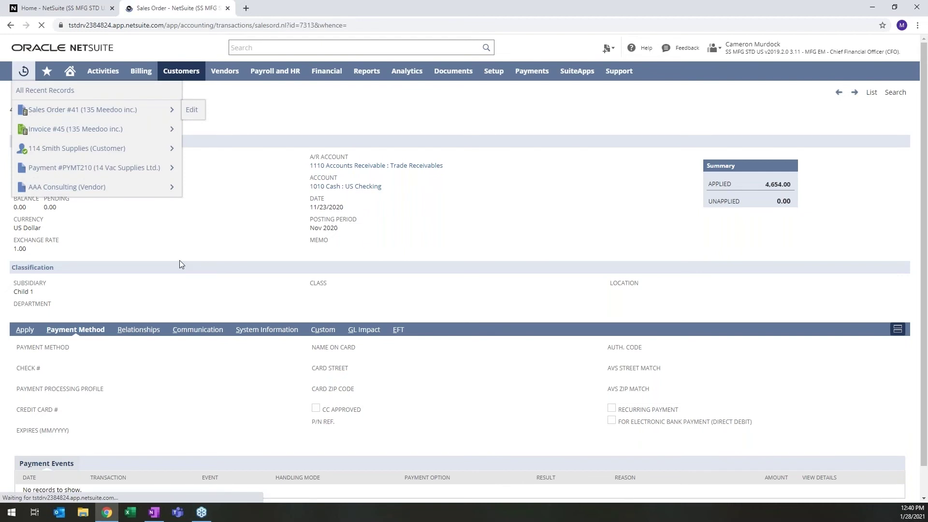
scroll(201, 279, "down", 5)
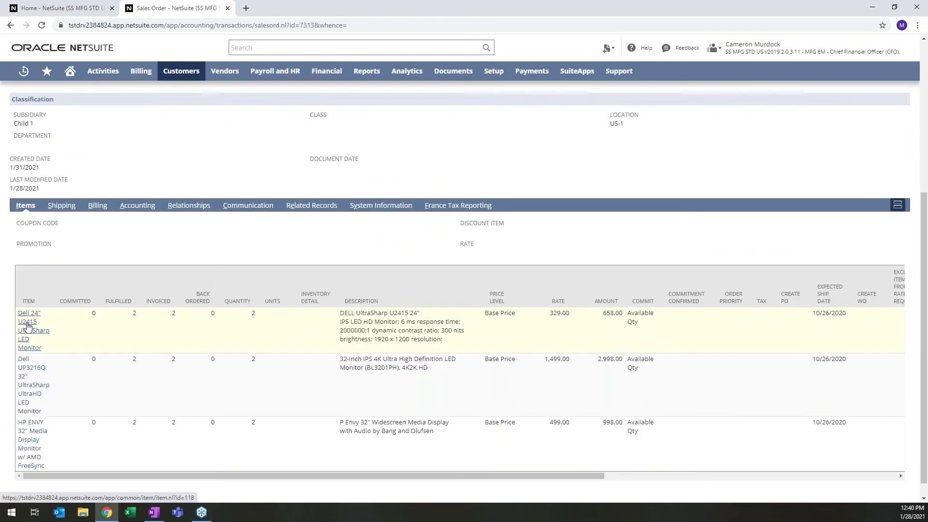
left_click(148, 303)
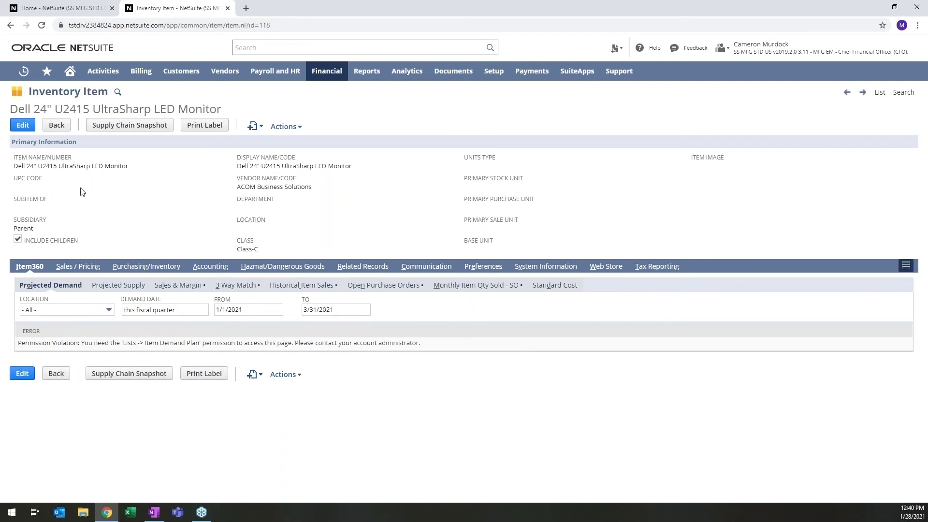
- Review the monitor item's sales pricing and accounting details, and close the item record to return to the home dashboard
left_click(86, 267)
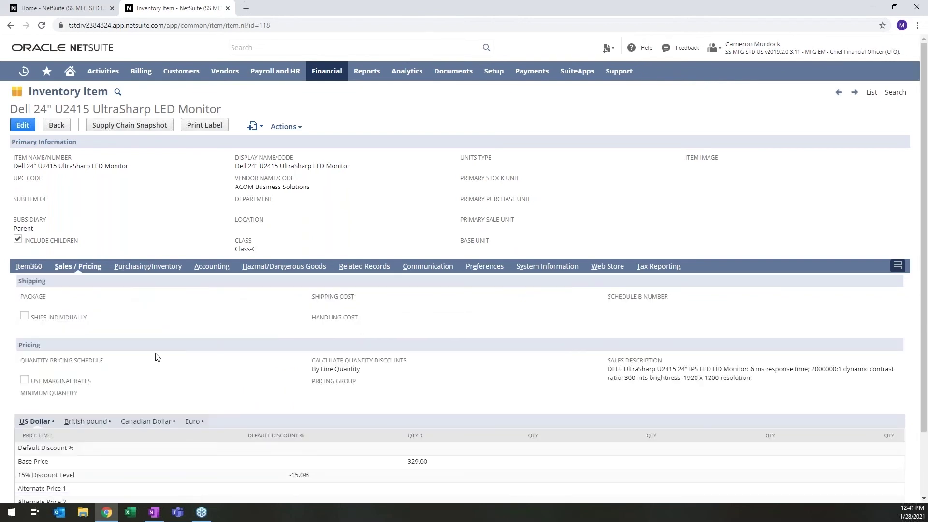
scroll(155, 358, "down", 3)
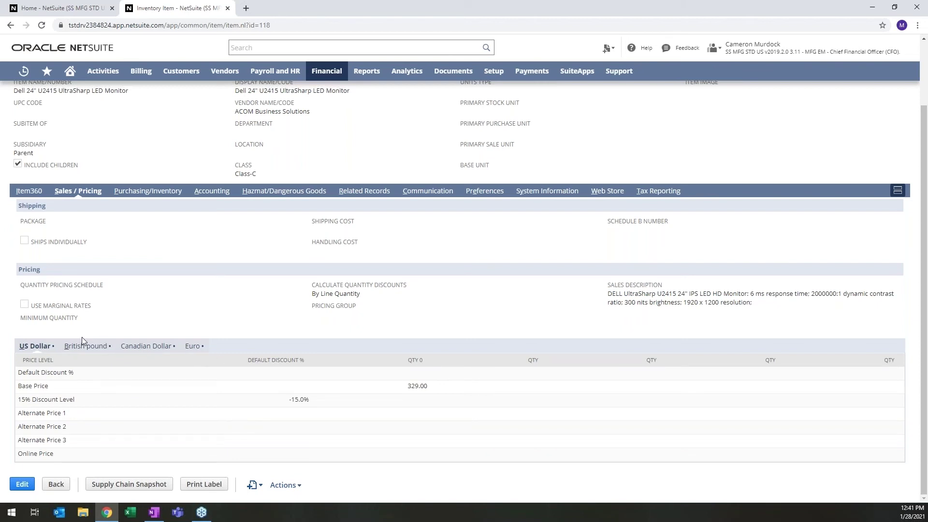
left_click(219, 194)
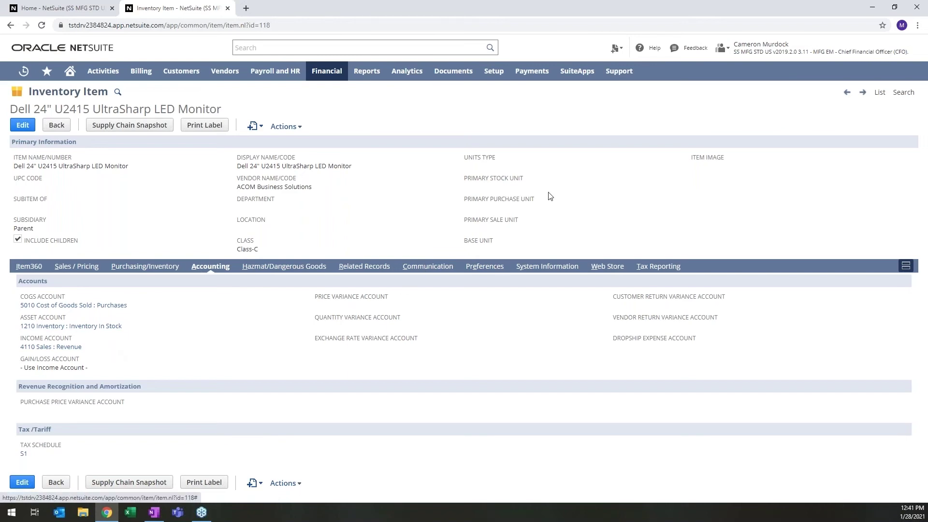
left_click(227, 8)
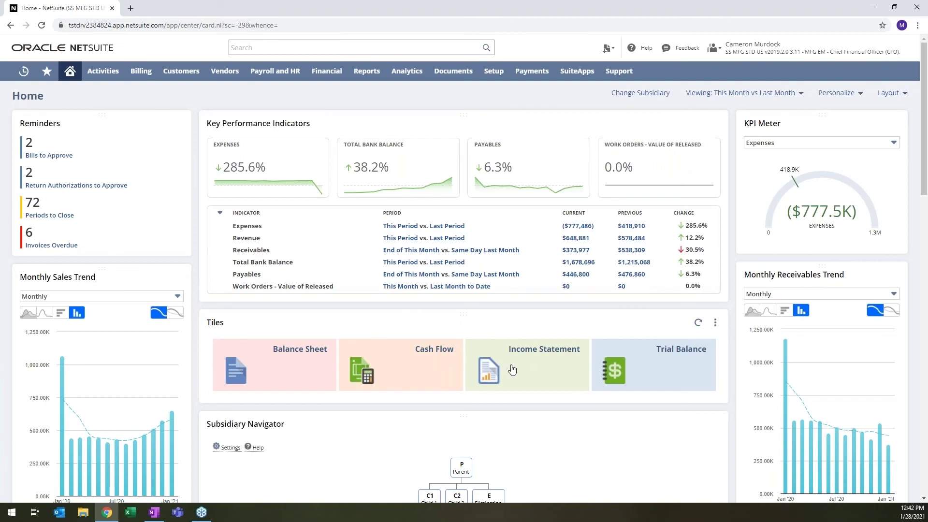
- Open the Income Statement from the dashboard and refresh it with columns split by Accounting Period
left_click(529, 368)
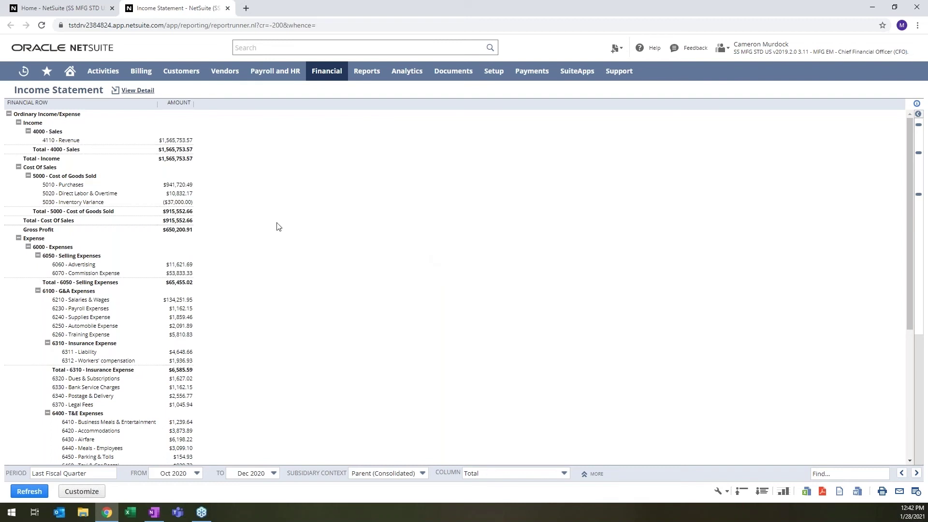
left_click(489, 473)
scroll(500, 440, "down", 3)
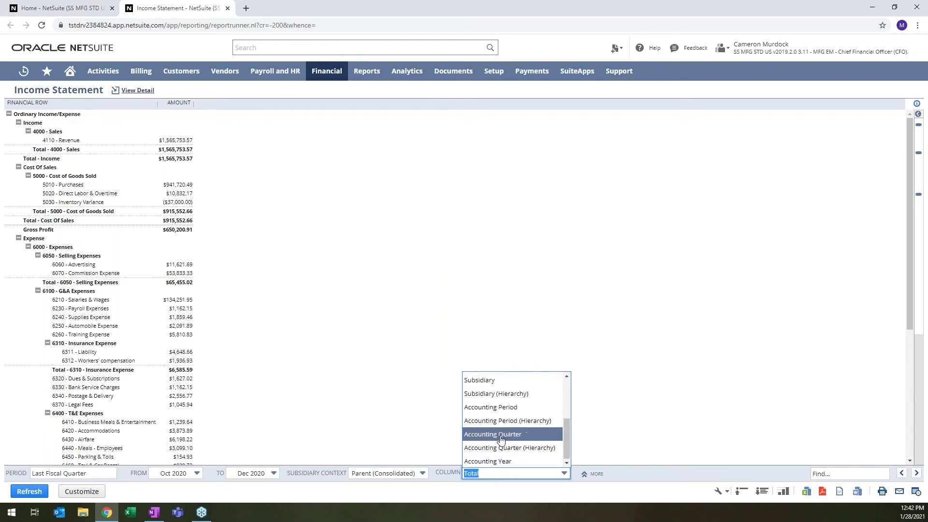
left_click(498, 407)
left_click(29, 492)
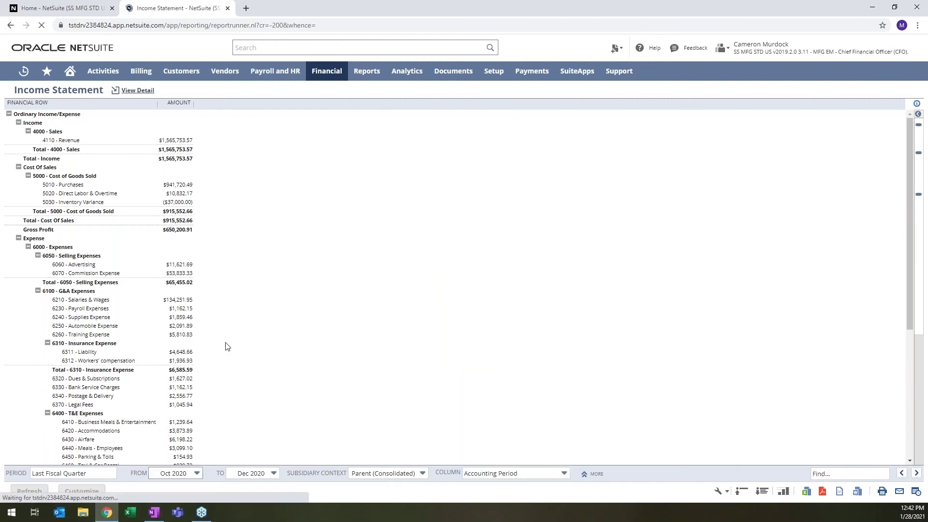
scroll(175, 264, "down", 1)
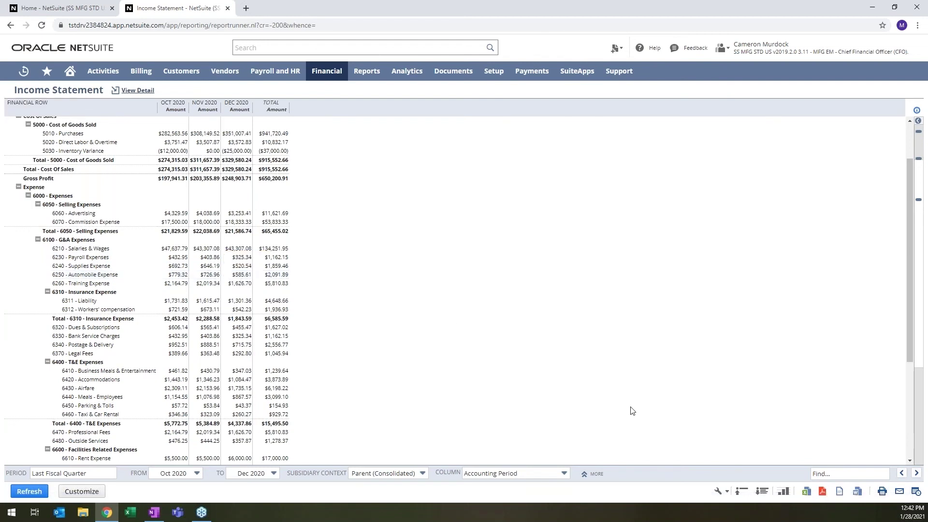
- Open the email form for the Income Statement, review its recipient and message settings, and close it without sending
left_click(807, 493)
left_click(900, 493)
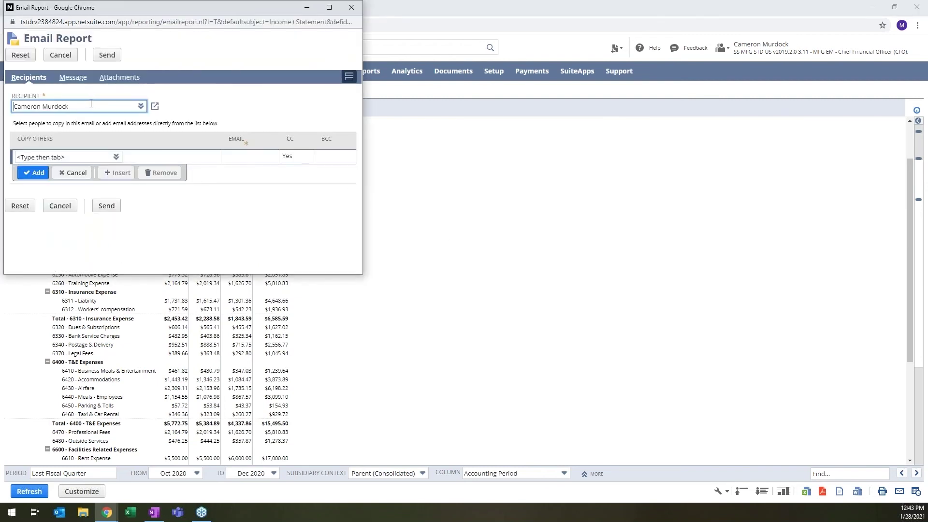
triple_click(72, 106)
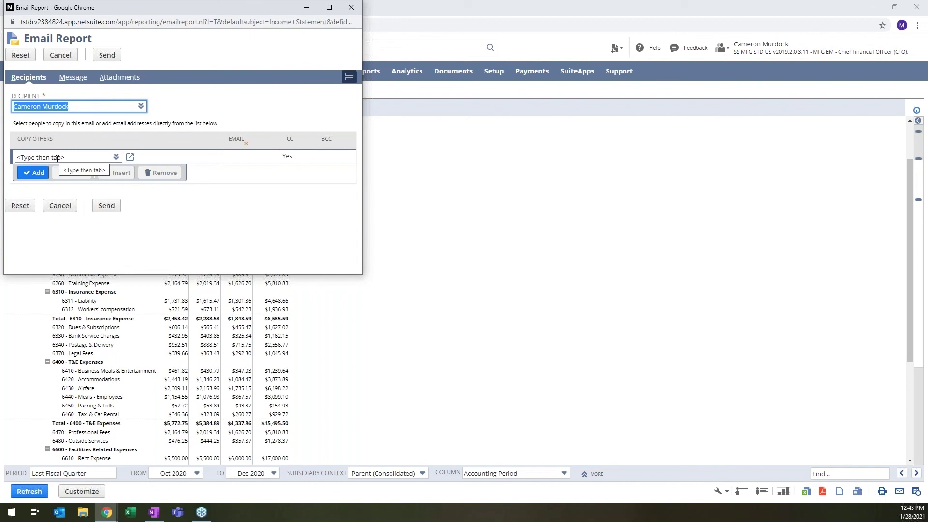
left_click(73, 78)
left_click(71, 152)
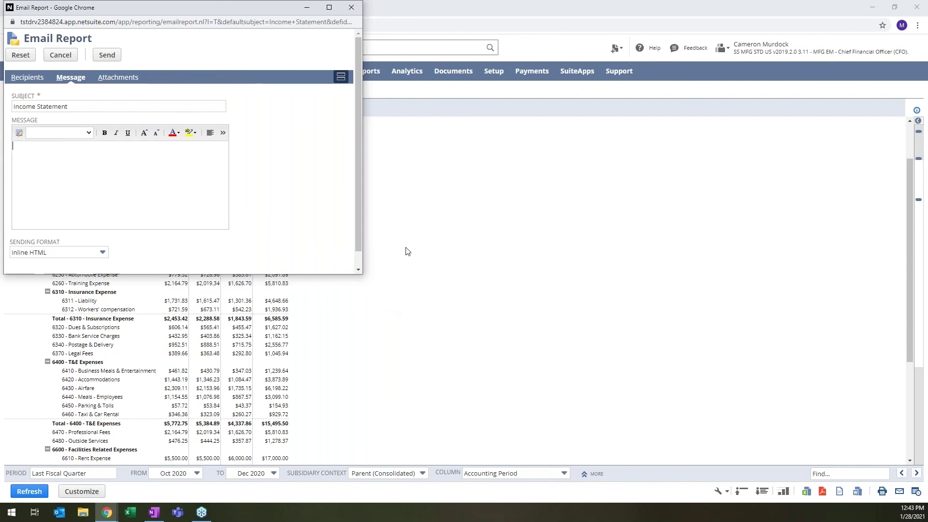
left_click(352, 8)
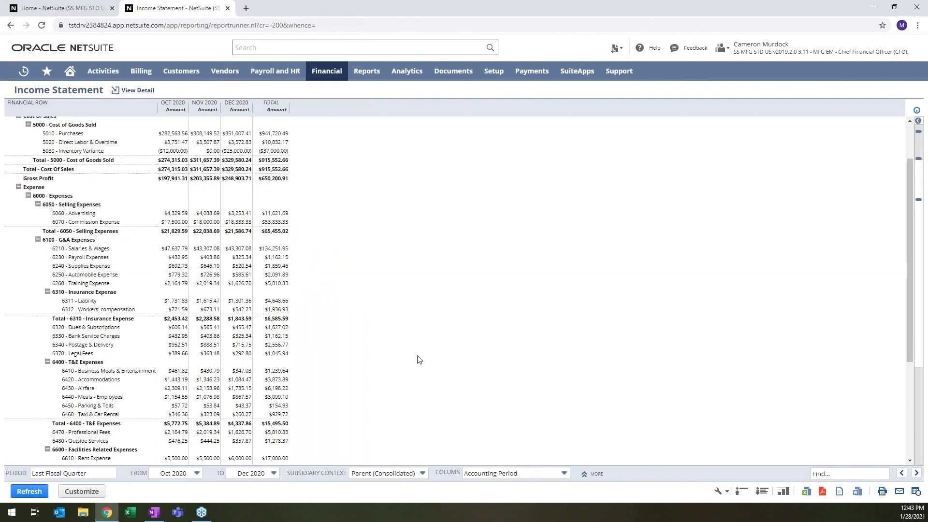
- View the scheduling options for the Income Statement without saving, and close the report to return to the home dashboard
left_click(916, 493)
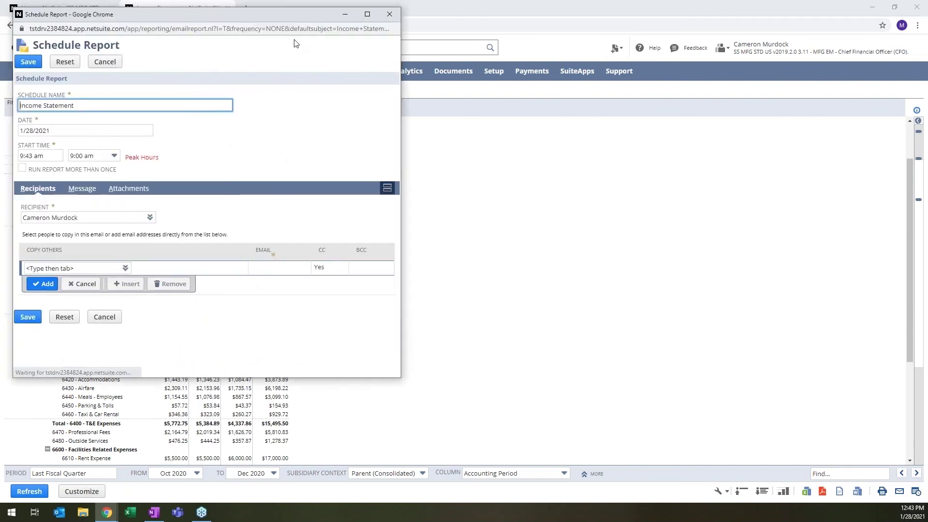
left_click_drag(247, 13, 568, 80)
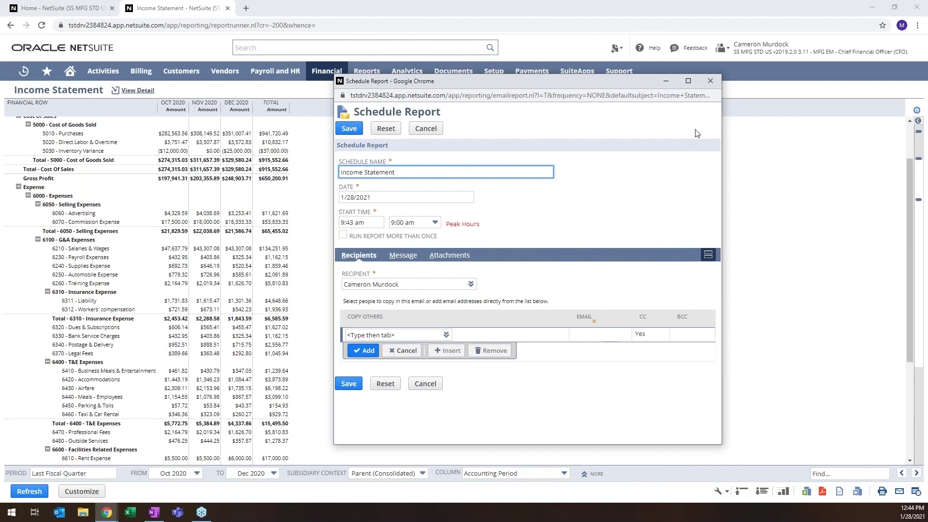
left_click(712, 81)
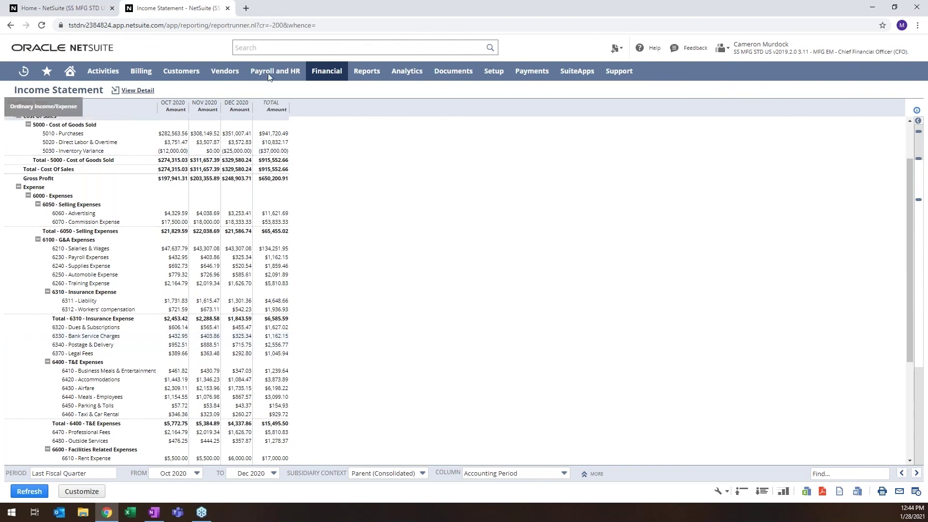
left_click(227, 7)
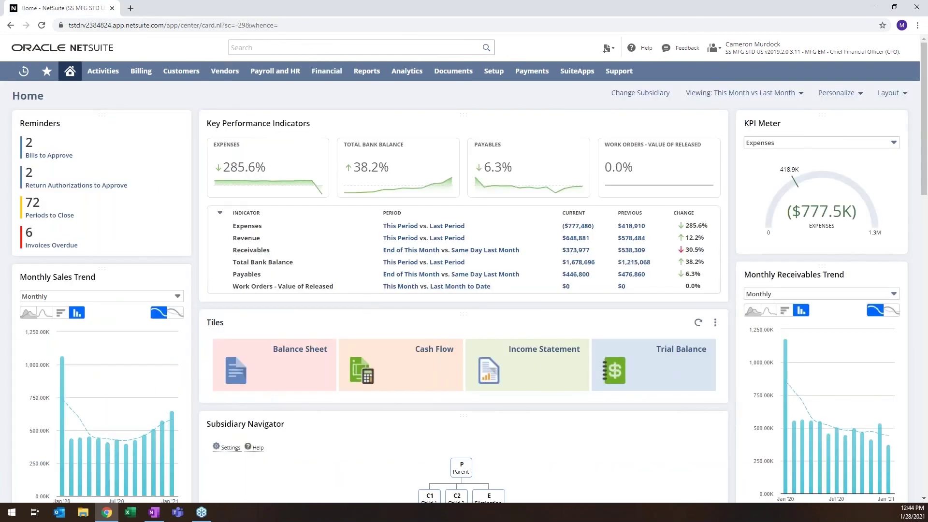